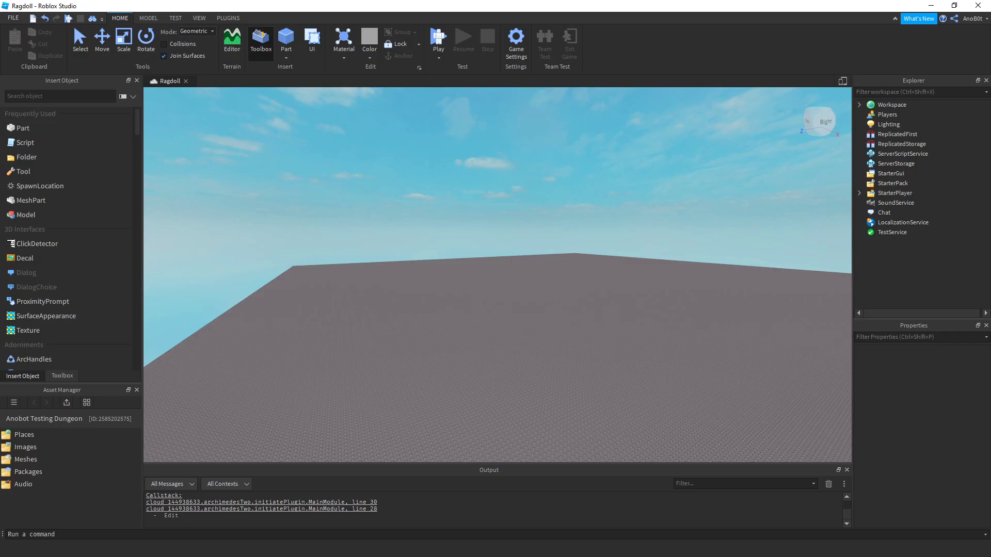
Bring up the object options for StarterGui in the Explorer.
right_click(890, 173)
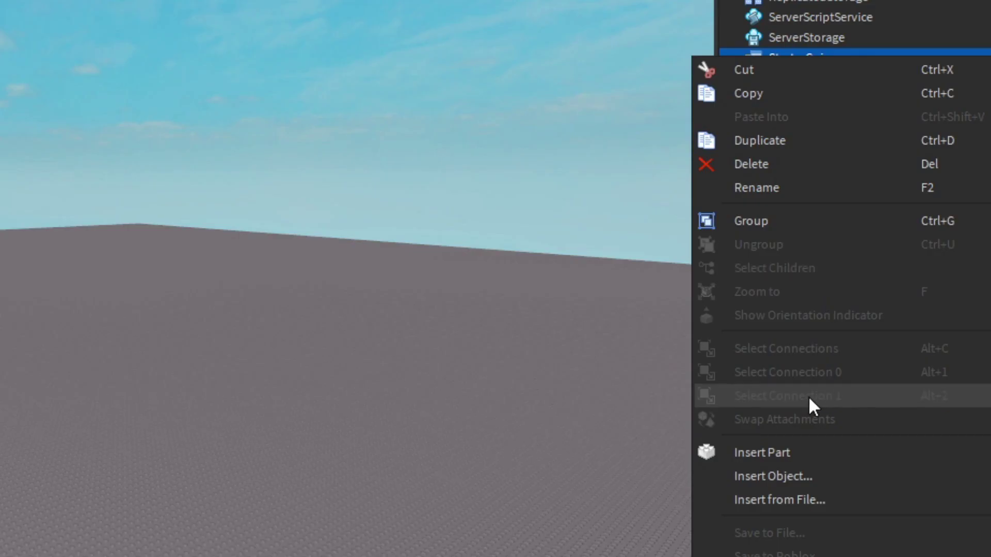
Insert a ScreenGui under StarterGui, then a Frame inside it, searching 'f'.
click(890, 372)
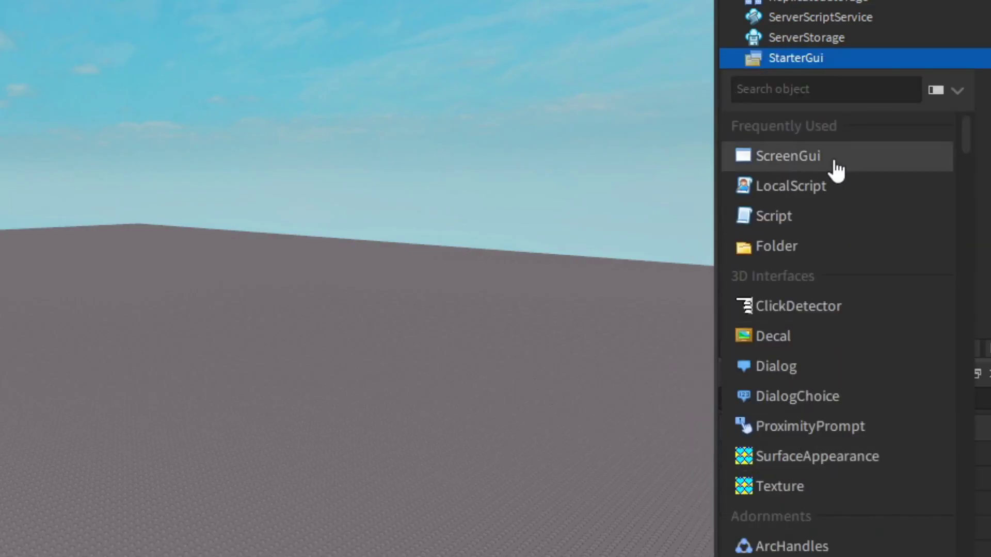
click(837, 170)
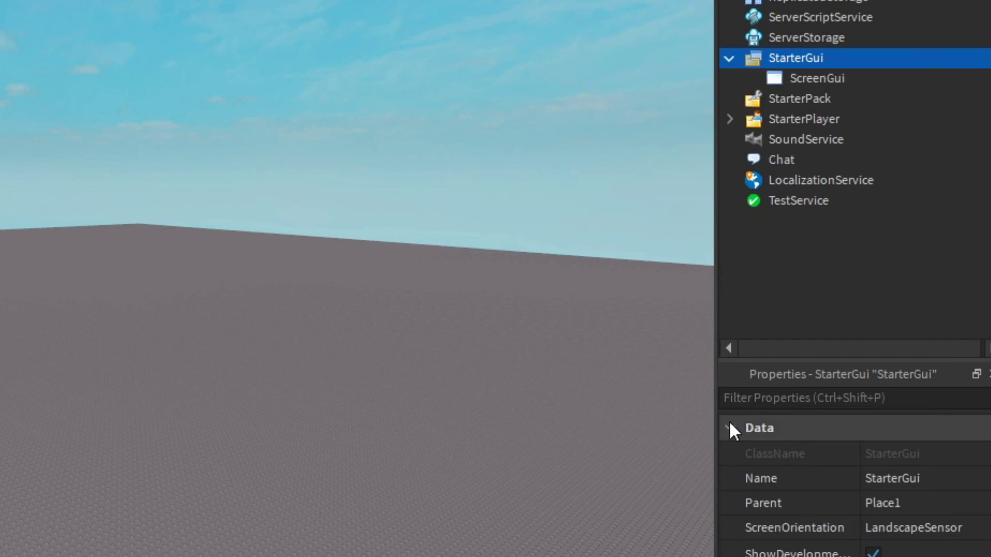
right_click(796, 80)
click(788, 496)
text(fr)
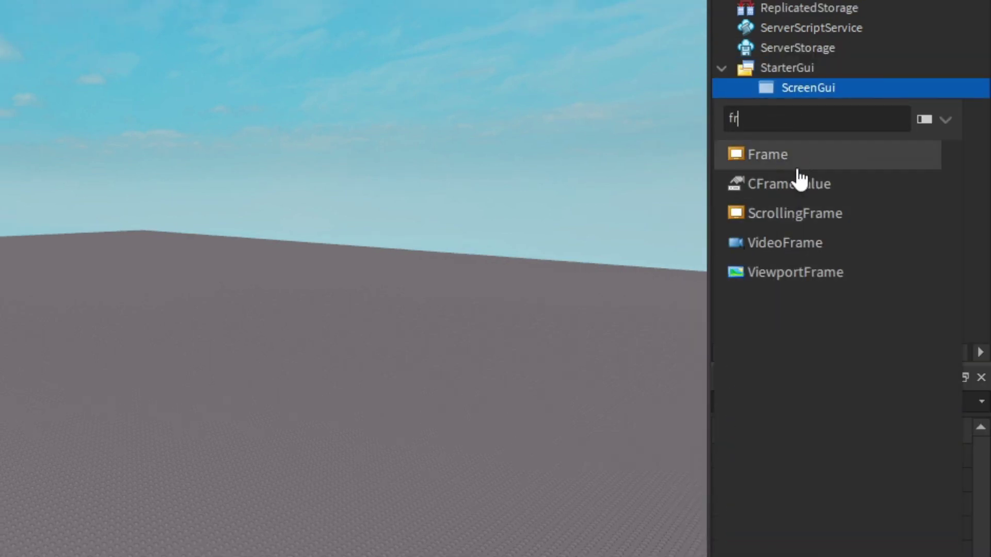
click(738, 161)
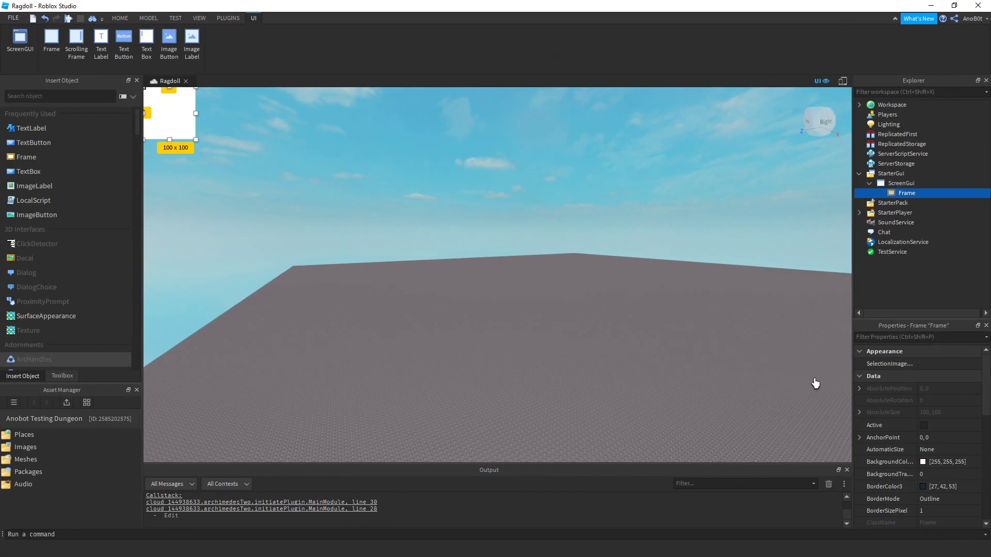
scroll(903, 419, down, 3)
scroll(903, 419, down, 3)
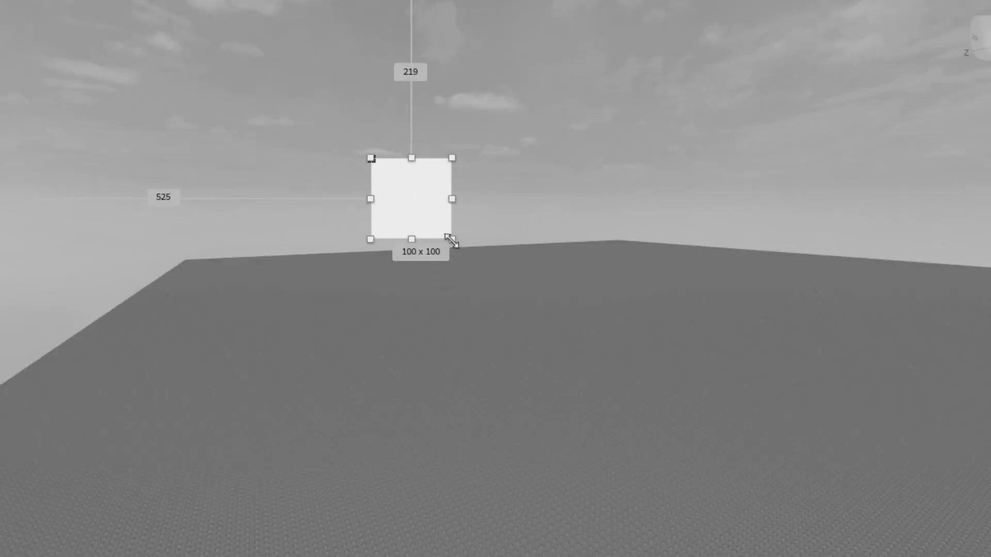
drag(473, 270, 647, 386)
drag(507, 375, 506, 338)
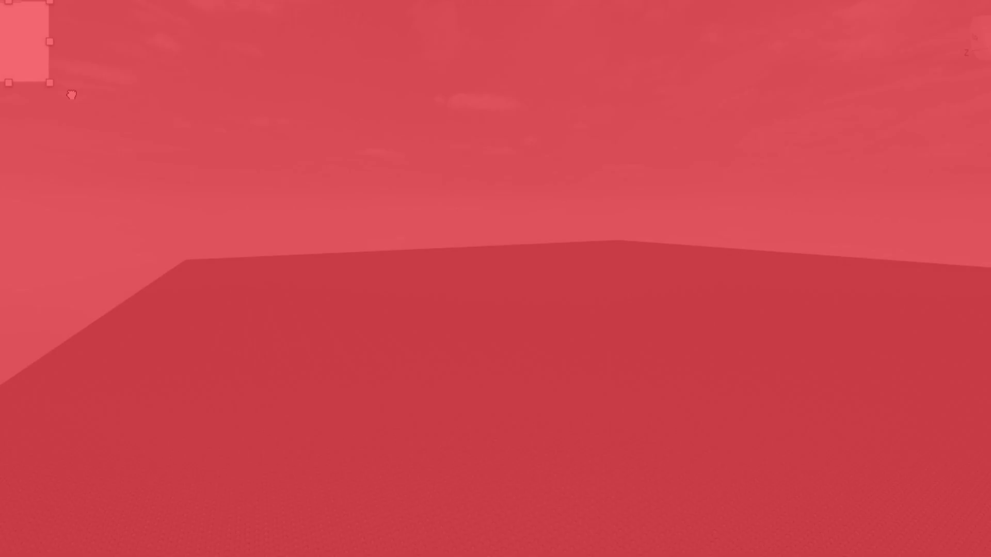
drag(451, 243, 657, 420)
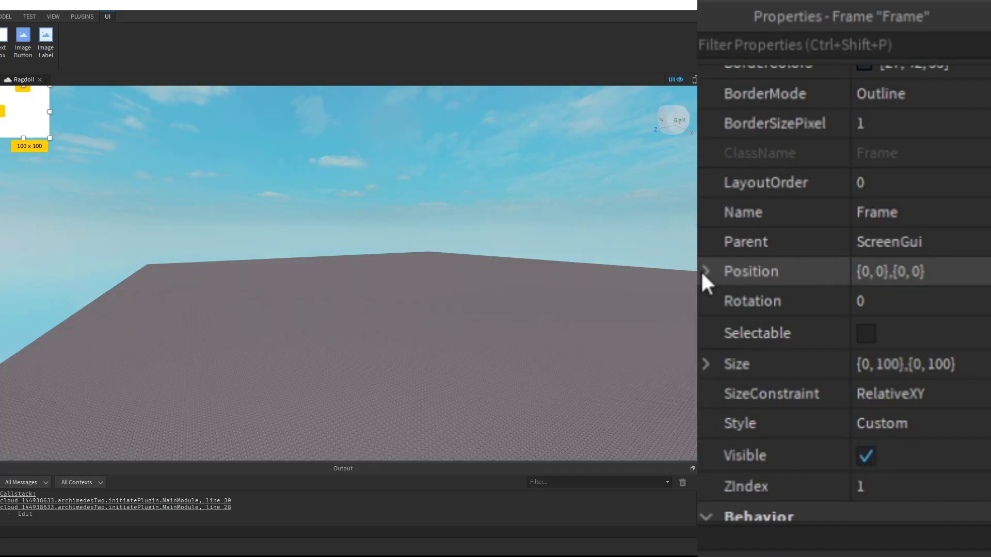
click(701, 270)
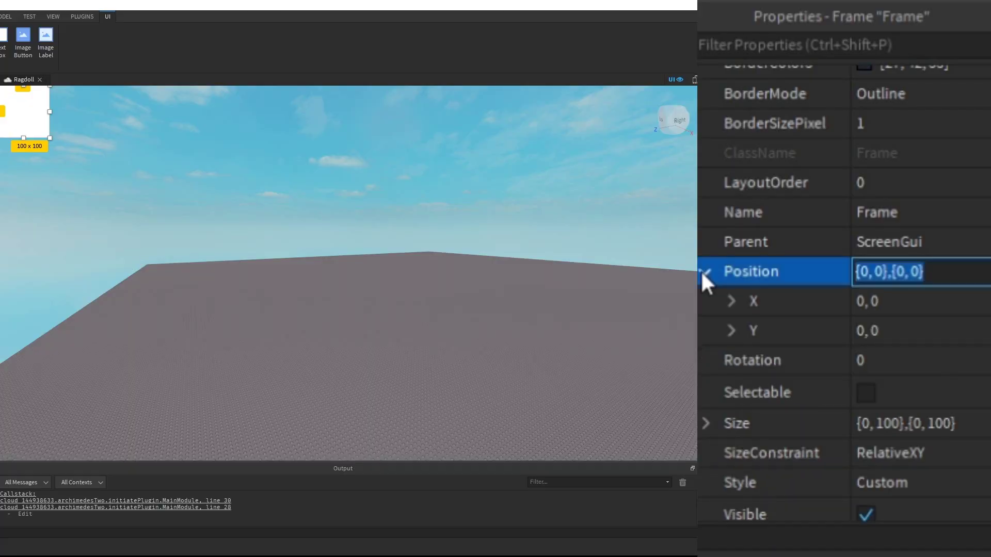
Expand the Frame's Position and Size X/Y rows into Scale and Offset fields.
click(708, 428)
scroll(723, 397, down, 1)
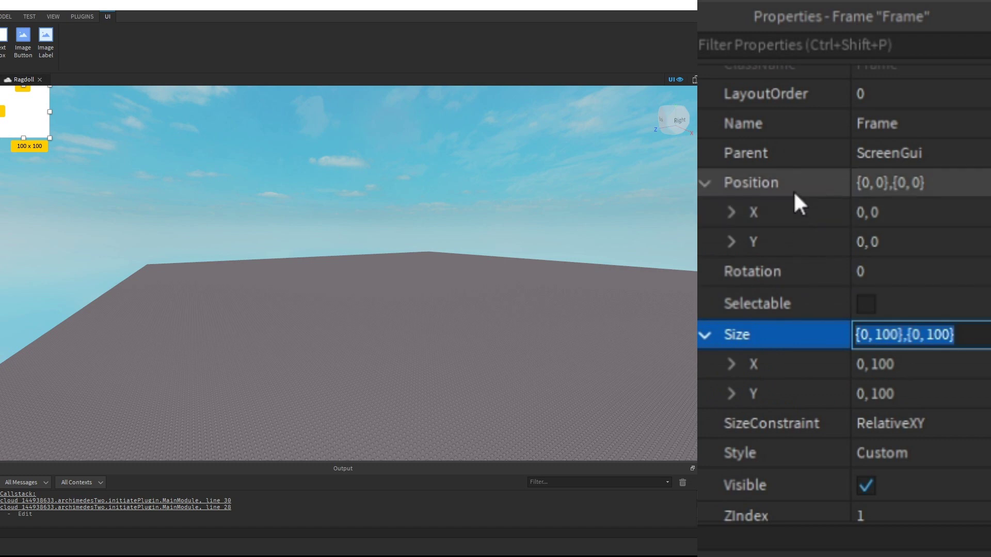
click(731, 212)
click(726, 299)
scroll(722, 320, down, 1)
click(730, 395)
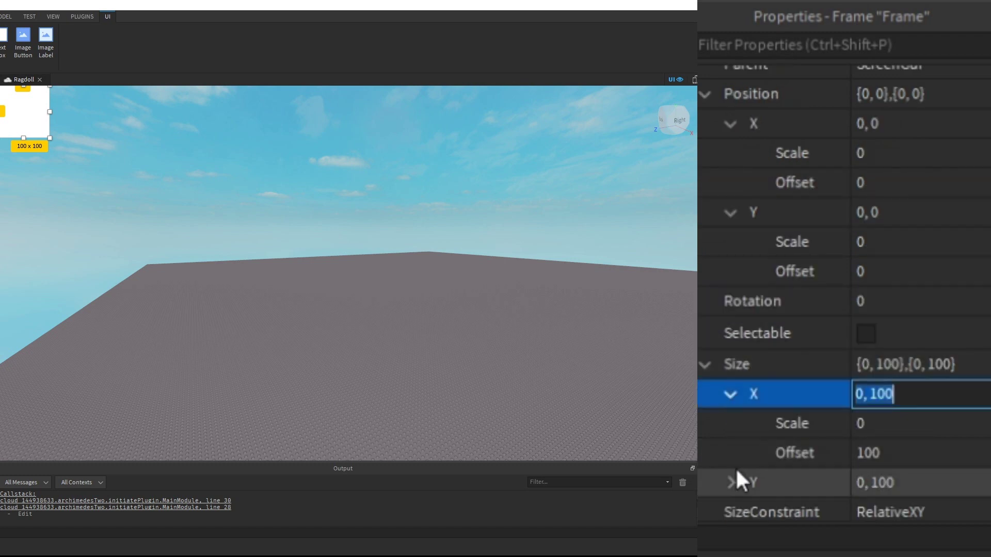
click(733, 480)
scroll(757, 312, down, 1)
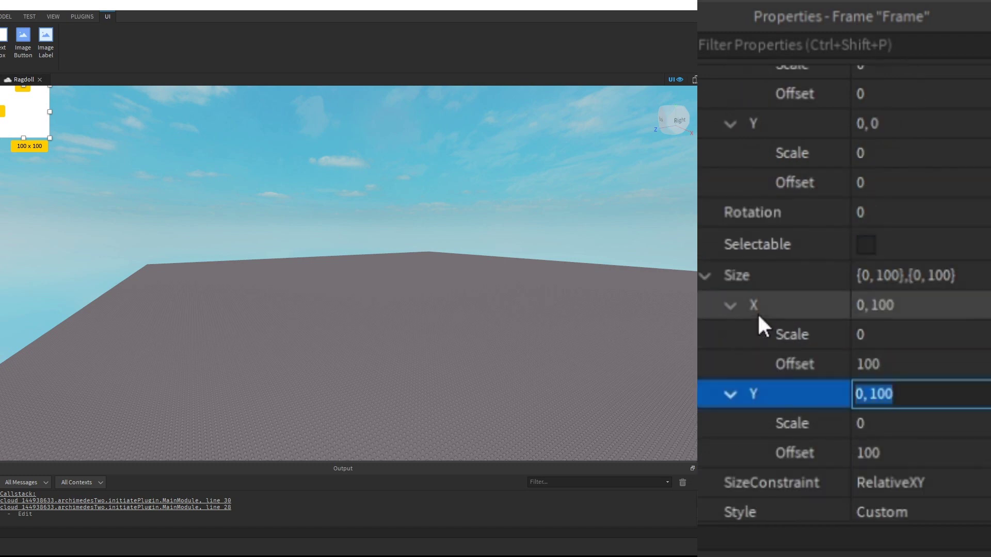
scroll(844, 295, up, 1)
scroll(844, 294, down, 1)
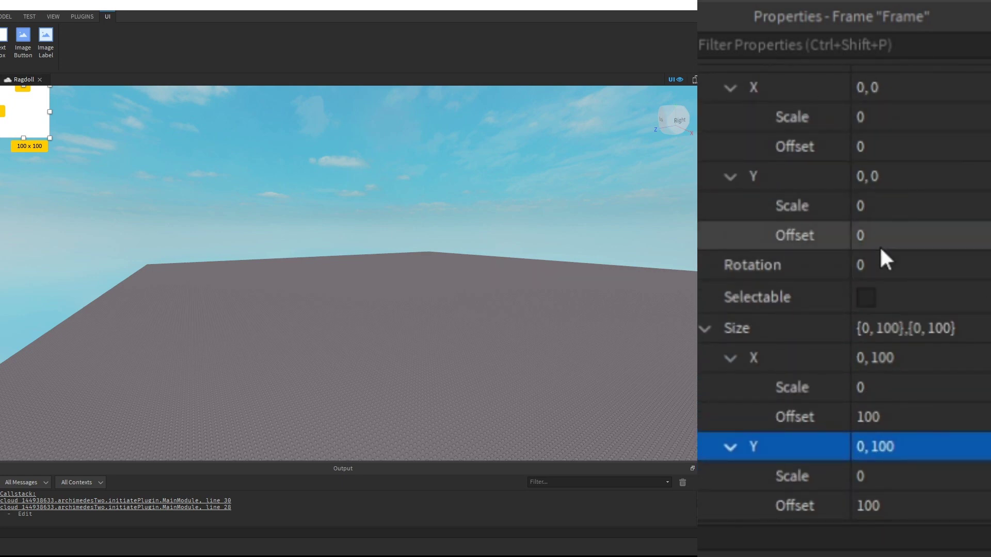
scroll(880, 245, up, 1)
Try Position X Scale 0.5, then X Offset -10 and -20.
click(882, 196)
text(0.5)
key(Return)
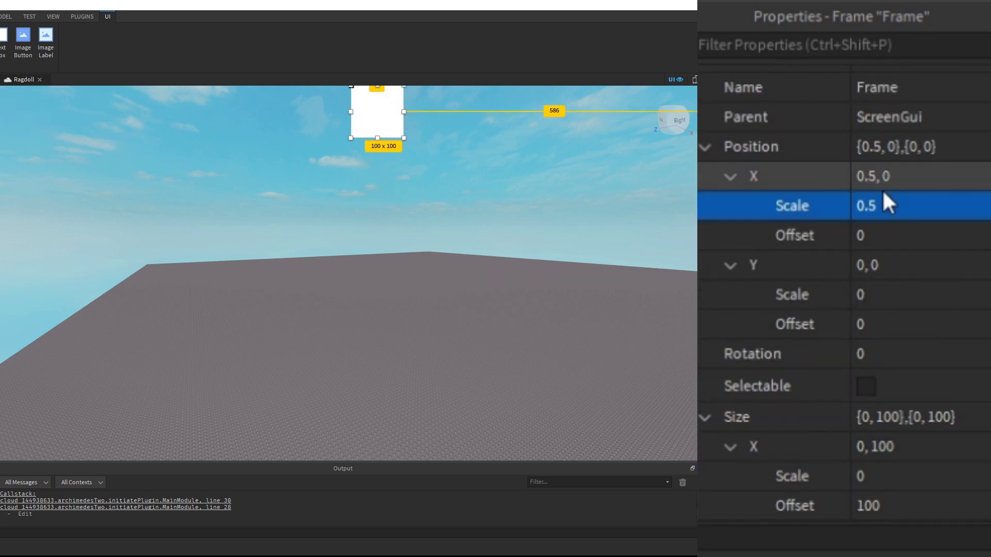
click(882, 236)
text(-10)
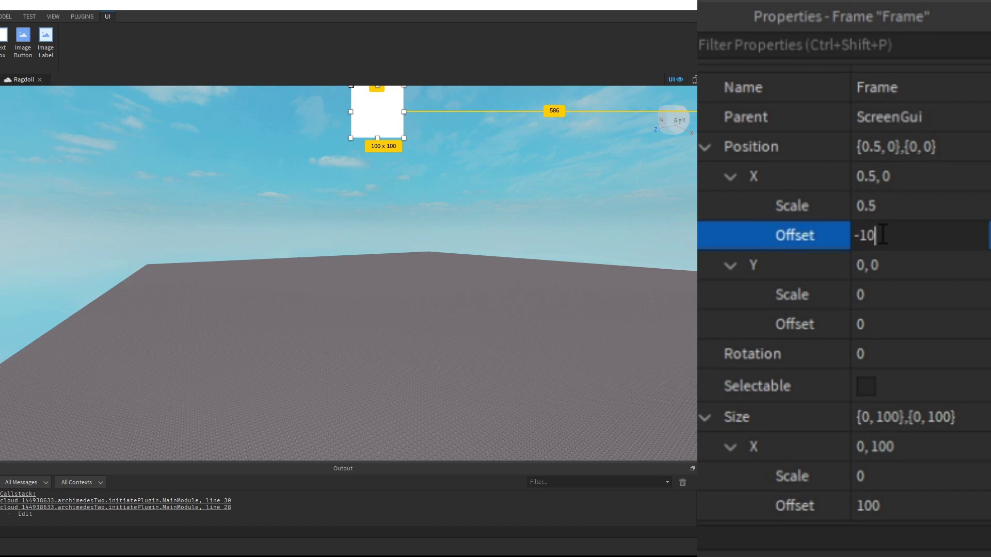
key(Return)
click(879, 231)
text(-20)
key(Return)
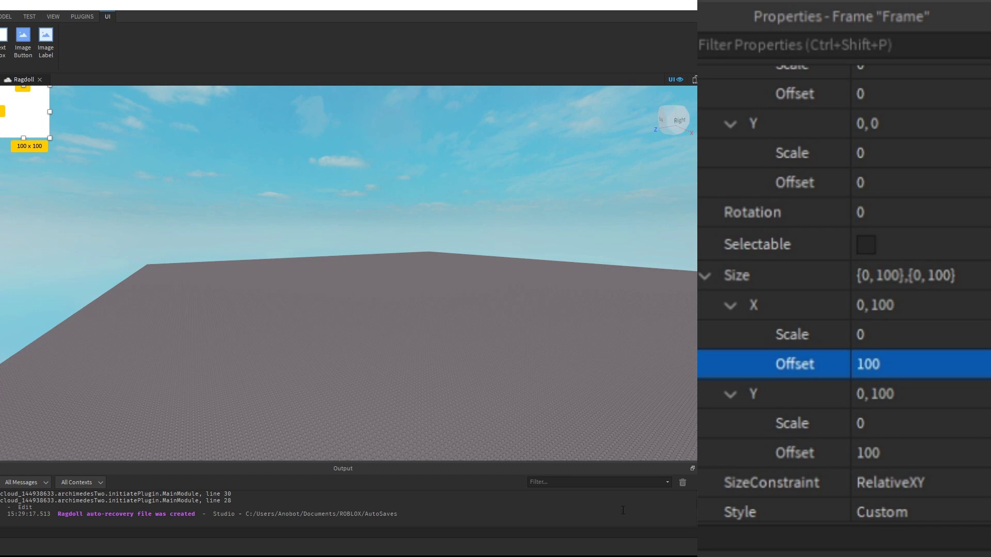
click(884, 364)
text(0)
click(880, 443)
text(0)
key(Return)
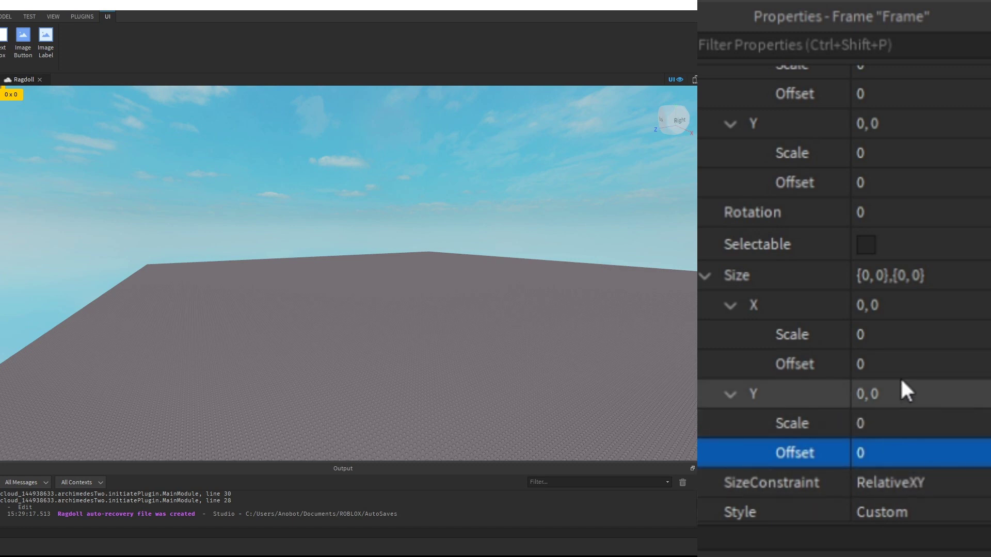
click(912, 326)
text(1)
click(921, 418)
text(1)
key(Return)
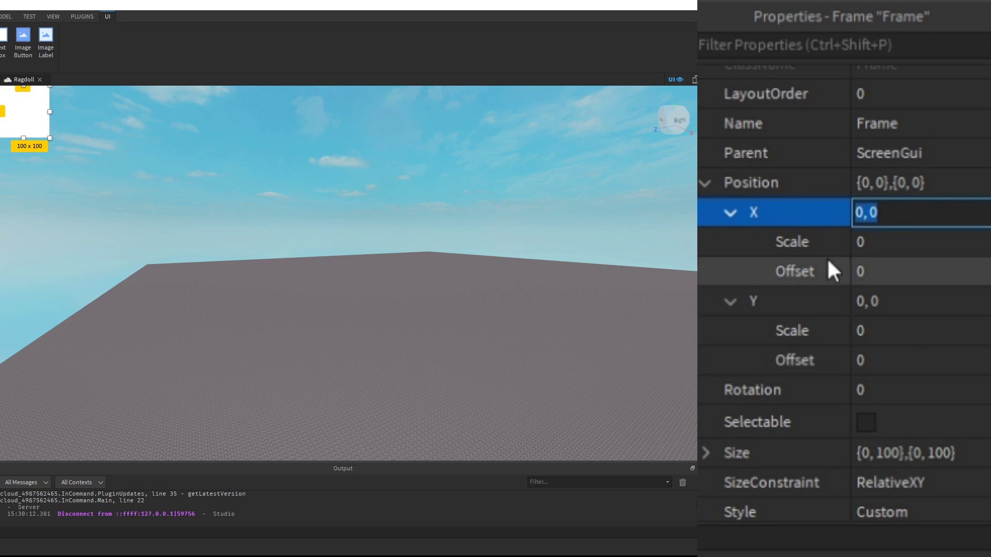
click(901, 243)
Set the Frame's Position X Scale and Y Scale both to 0.5.
text(0.5)
key(Return)
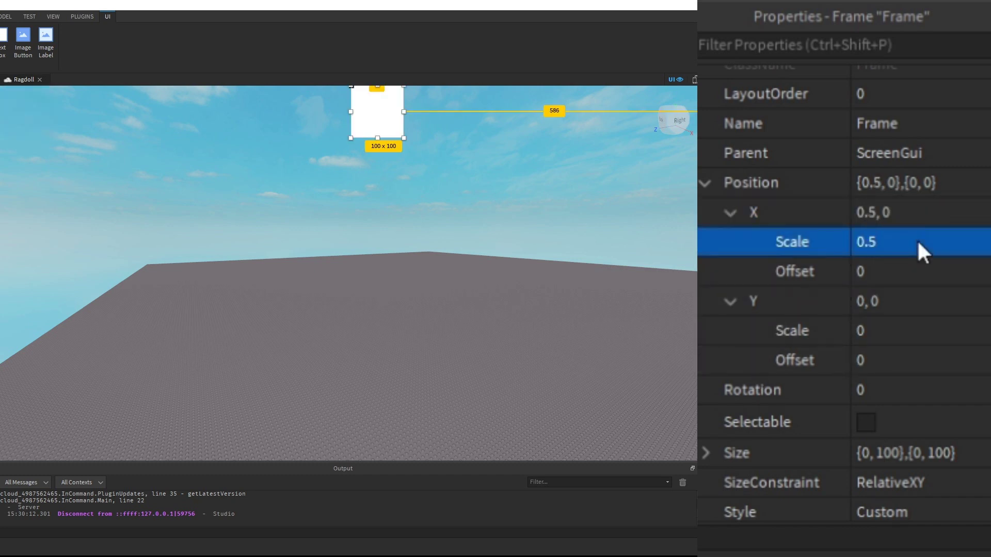
click(908, 329)
text(.5)
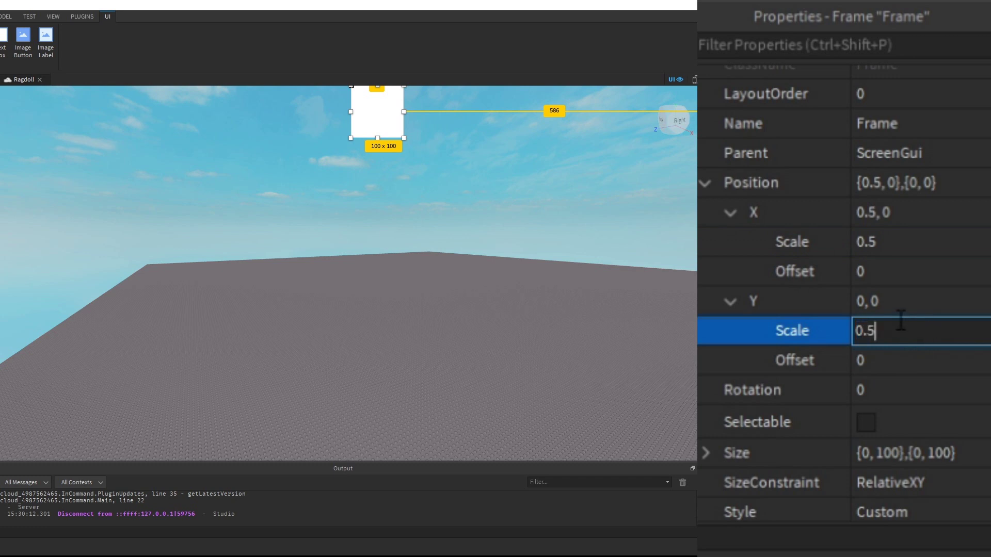
key(Return)
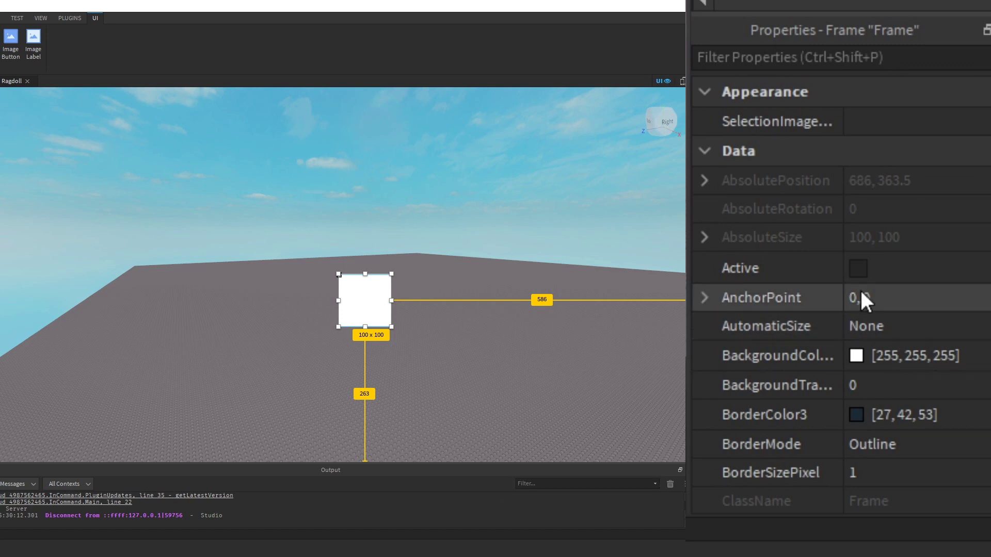
Set the Frame's AnchorPoint to 0.5, 0.5.
click(916, 294)
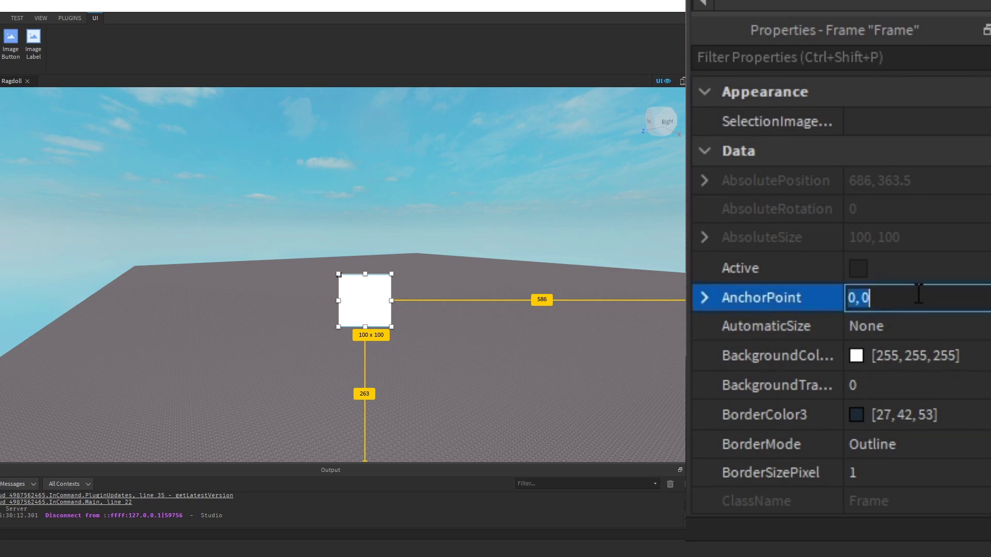
text(.5)
key(Left)
key(Left)
key(Left)
key(Left)
key(Left)
text(.5)
key(Return)
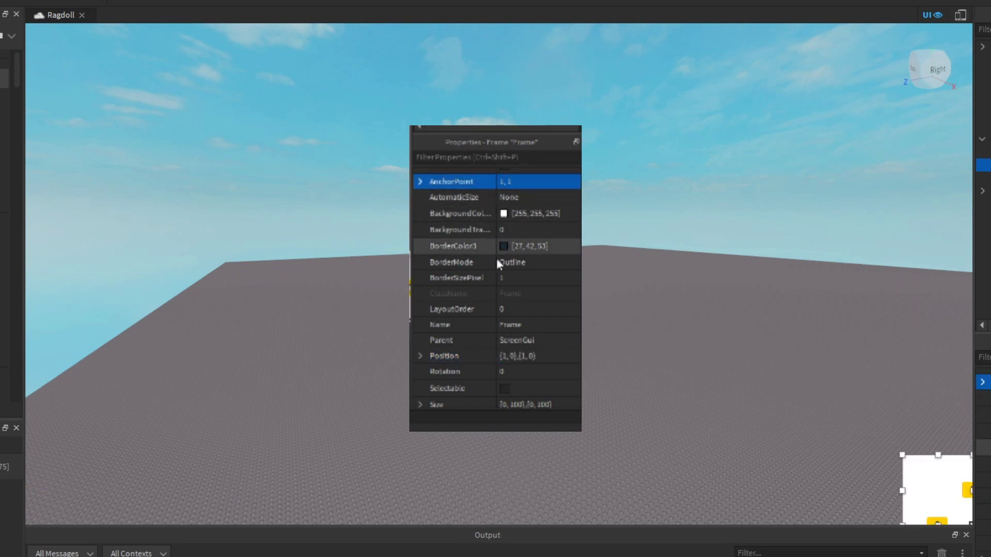
Place the Frame in the bottom-left corner of the screen.
click(509, 356)
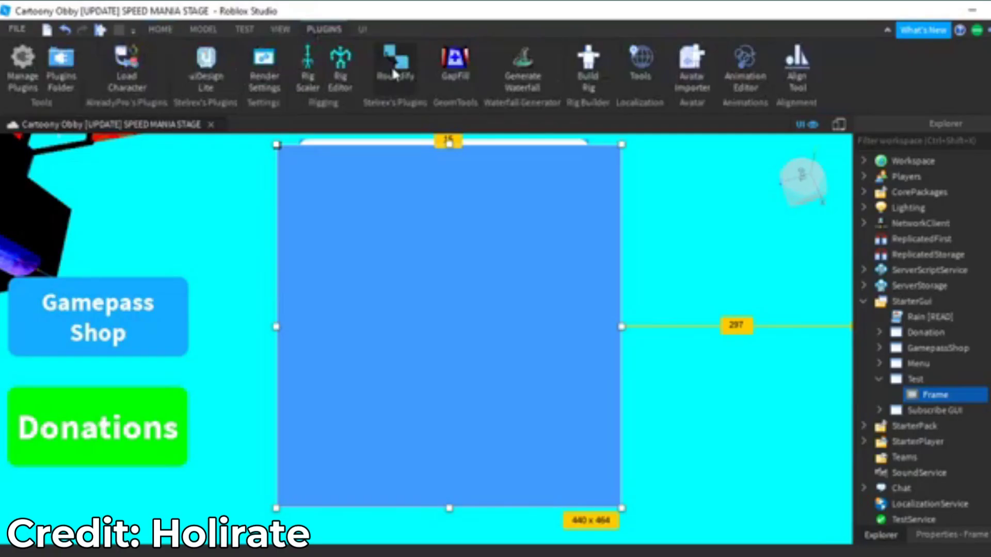
Round the Frame's corners with the Roundify plugin, then bring up the Frame's object options.
click(391, 66)
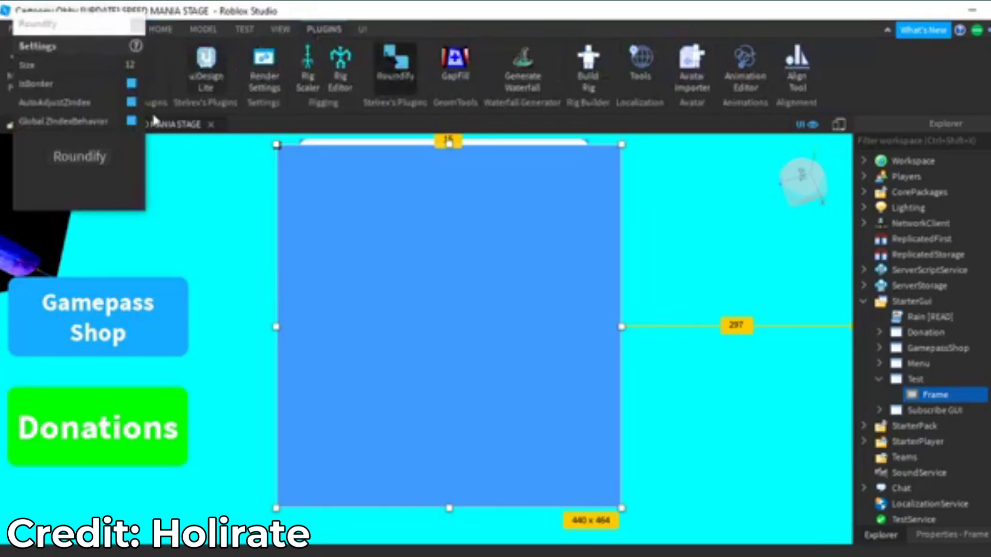
click(109, 150)
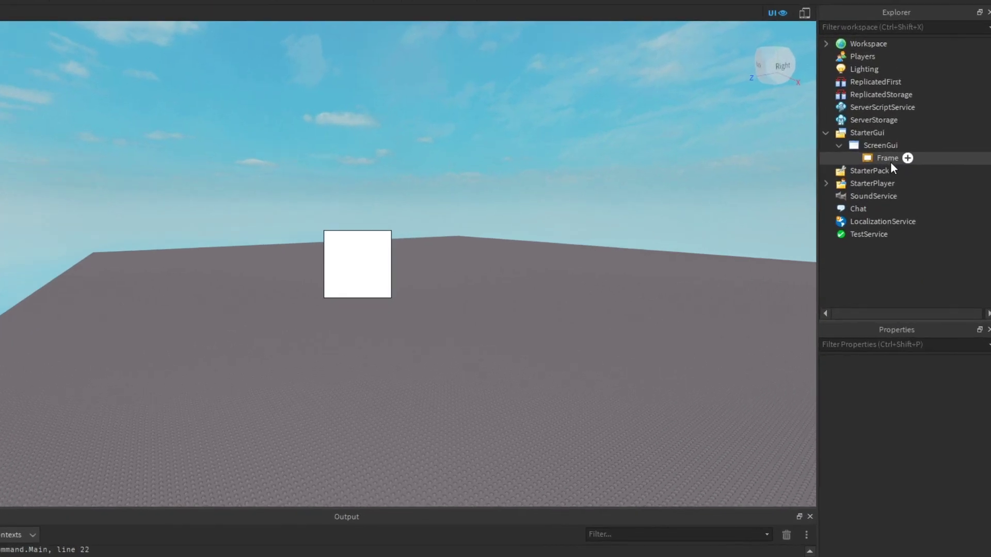
right_click(890, 162)
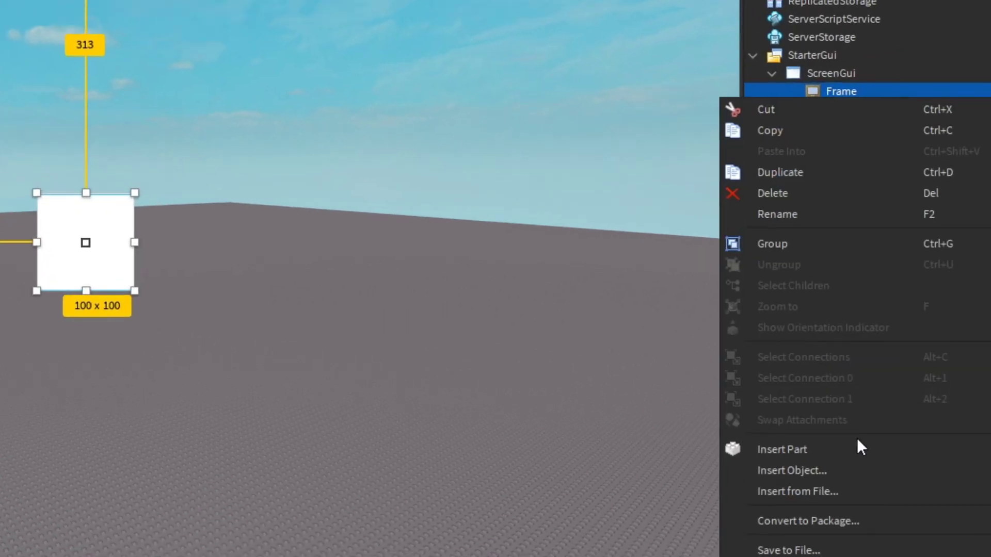
Insert a UICorner into the Frame, searching 'ui'.
click(868, 423)
text(ui)
click(840, 205)
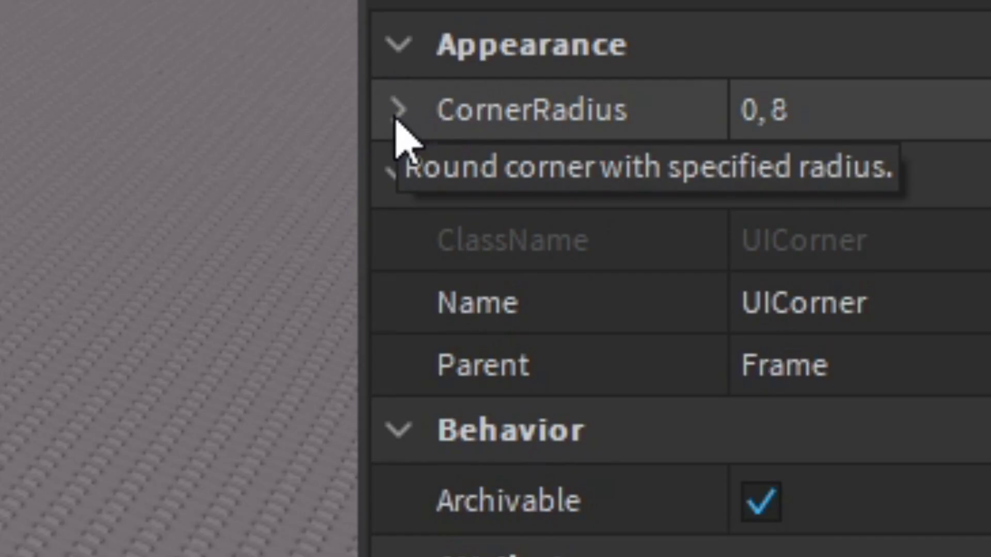
Select the UICorner's CornerRadius value (0, 8) for editing.
click(398, 121)
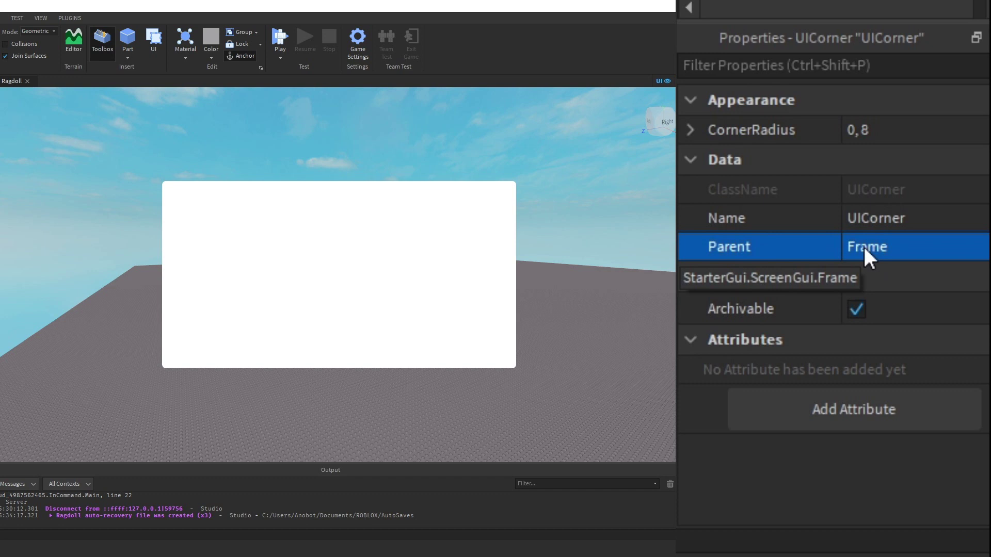
Try CornerRadius values of 10 and 20, then settle on 8.
double_click(925, 141)
text(10)
key(Return)
double_click(924, 140)
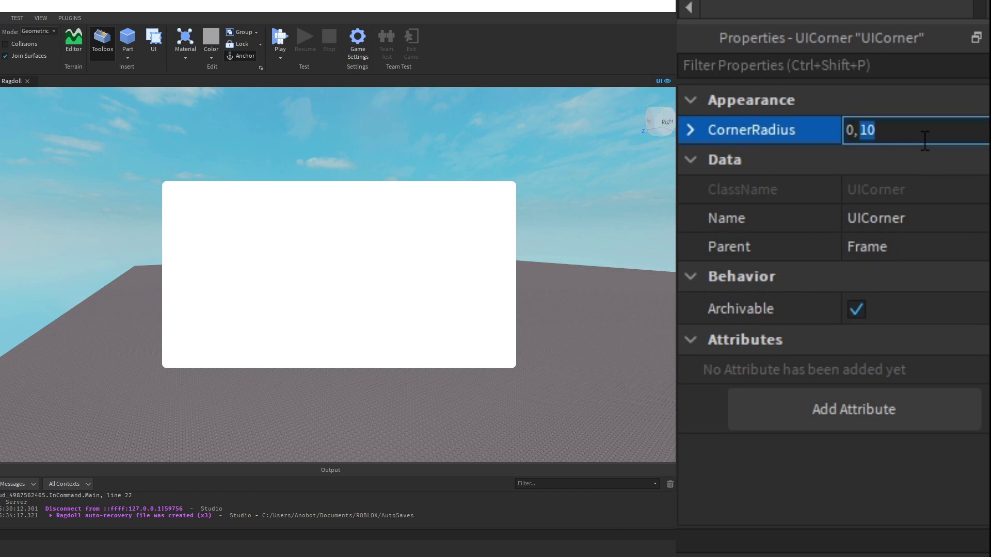
text(20)
key(Return)
double_click(924, 141)
text(8)
key(Return)
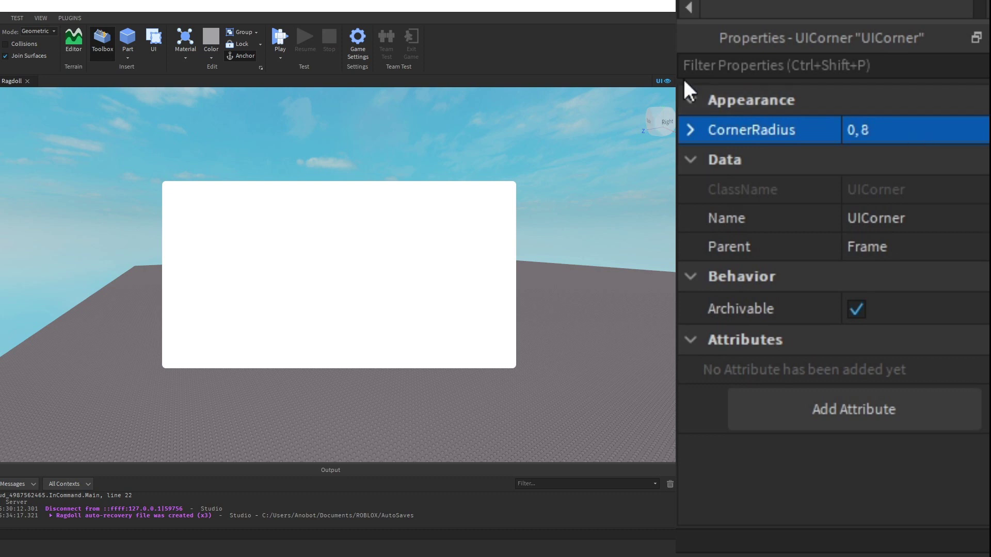
Set CornerRadius to Offset 0 and Scale 1, making the square a circle.
click(690, 129)
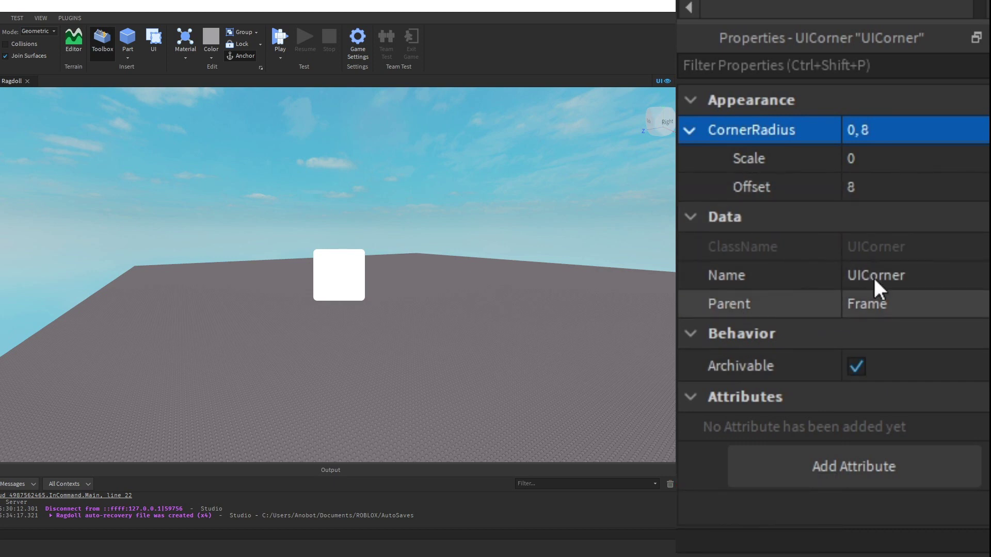
click(893, 194)
text(0)
click(893, 160)
text(1)
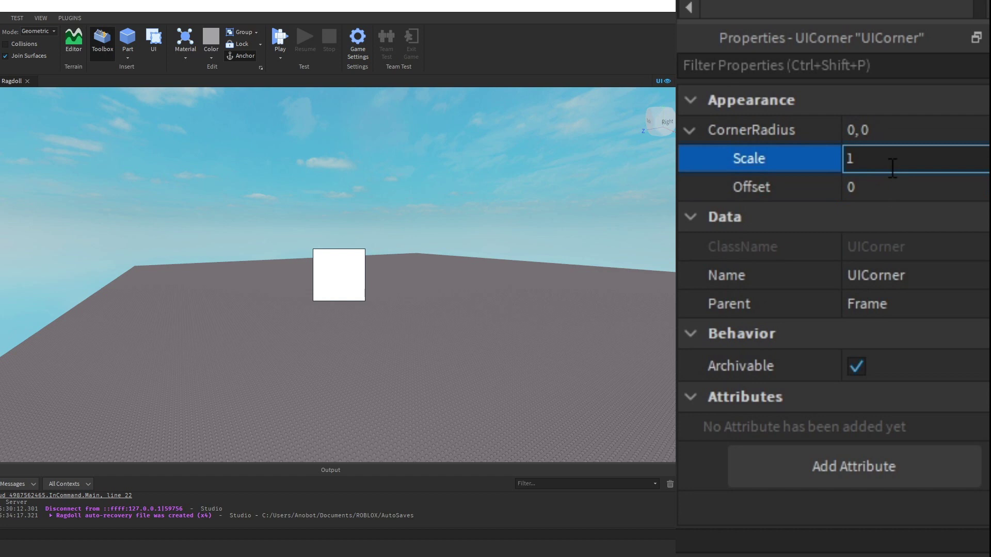
key(Return)
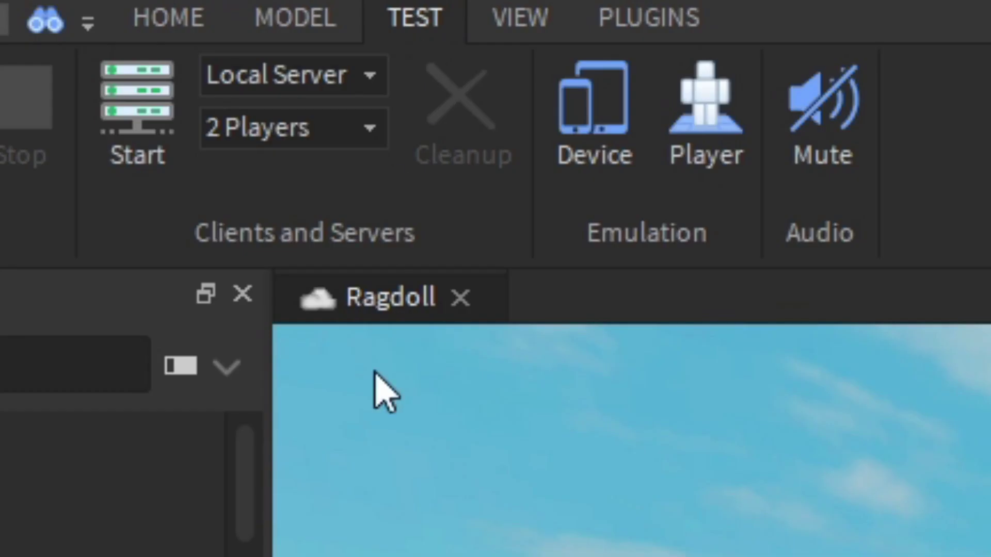
Preview the game on an emulated iPad 2 screen showing the rounded white frame.
click(579, 147)
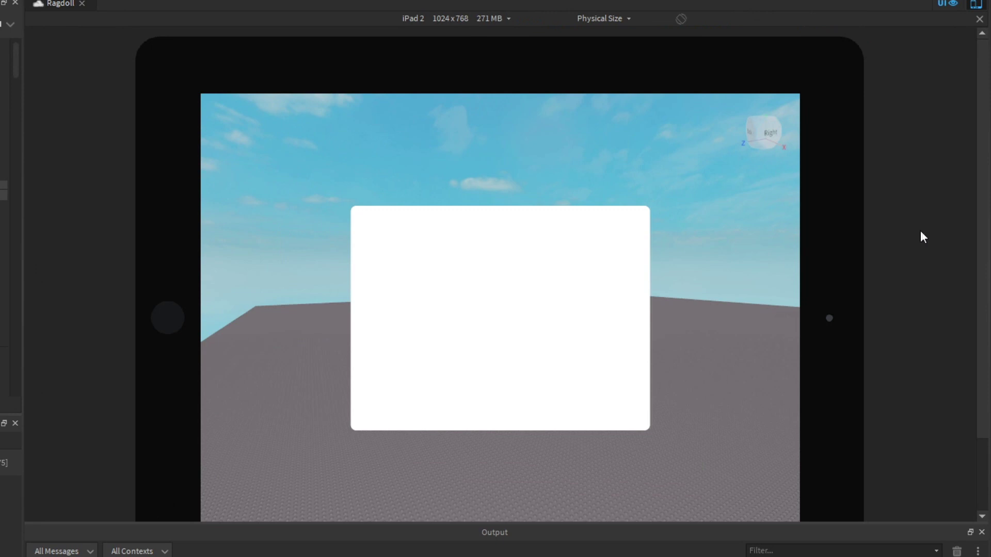
drag(979, 277, 986, 317)
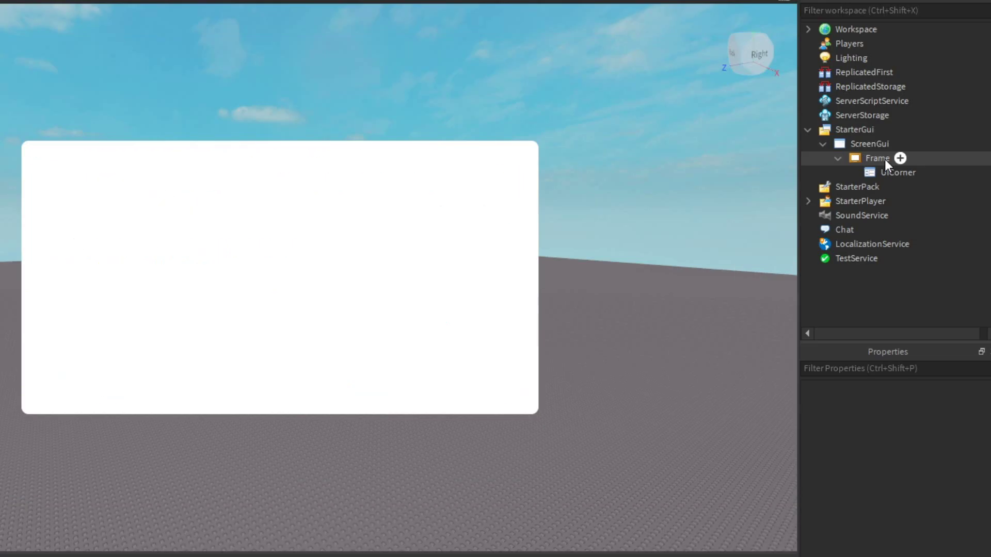
Insert a UIAspectRatioConstraint into the Frame, then readjust the viewport and output panes.
right_click(884, 159)
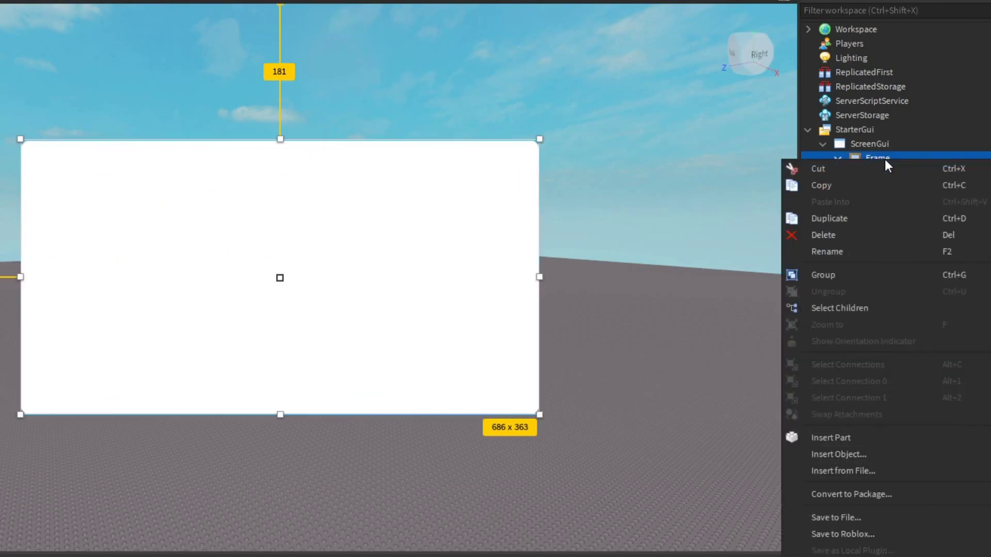
click(860, 454)
text(ui)
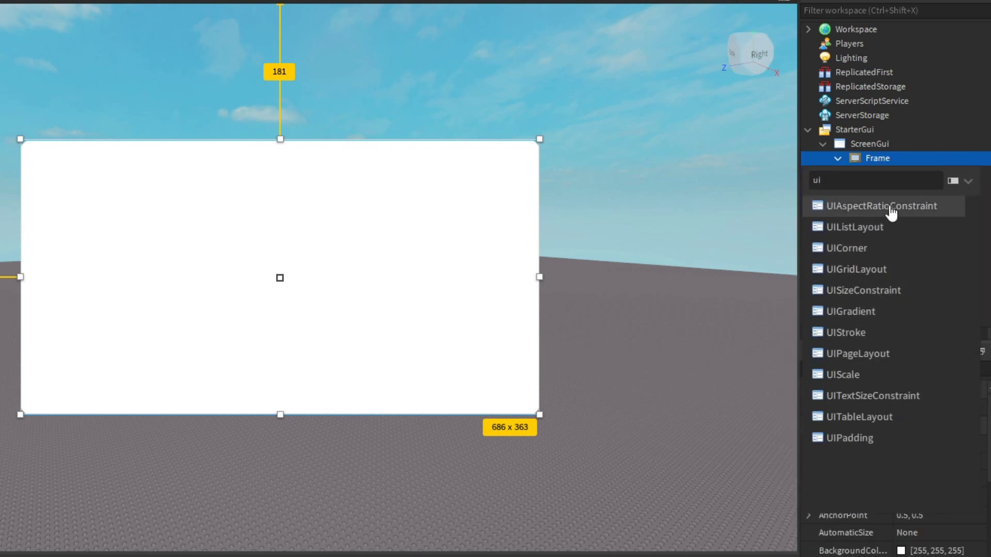
click(891, 209)
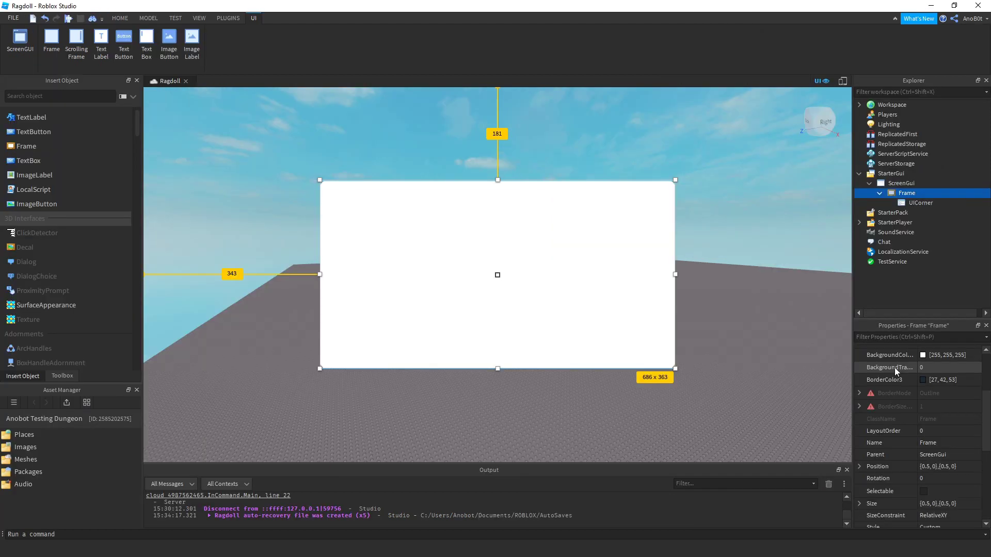
drag(851, 305, 852, 361)
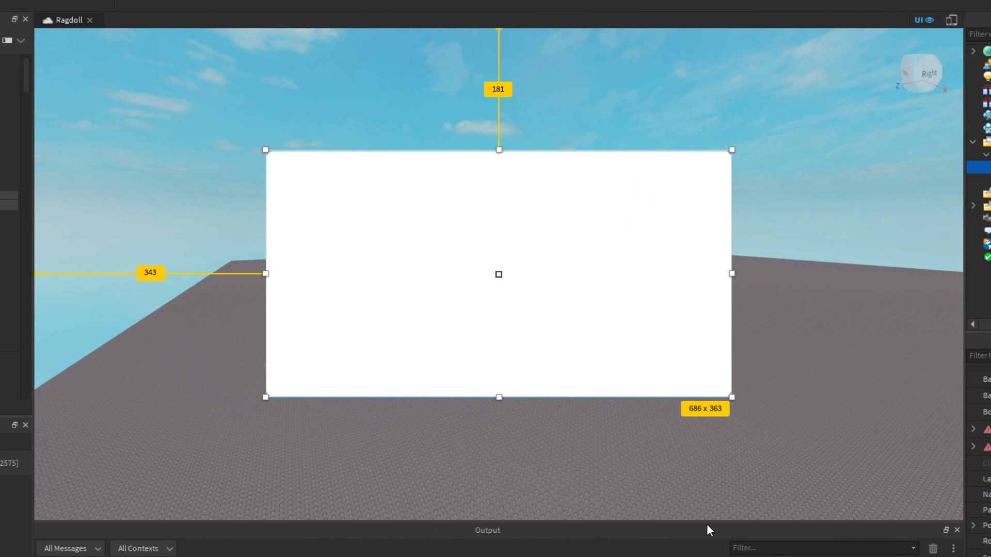
mouse_move(707, 522)
mouse_down()
mouse_move(700, 349)
mouse_move(691, 521)
mouse_up()
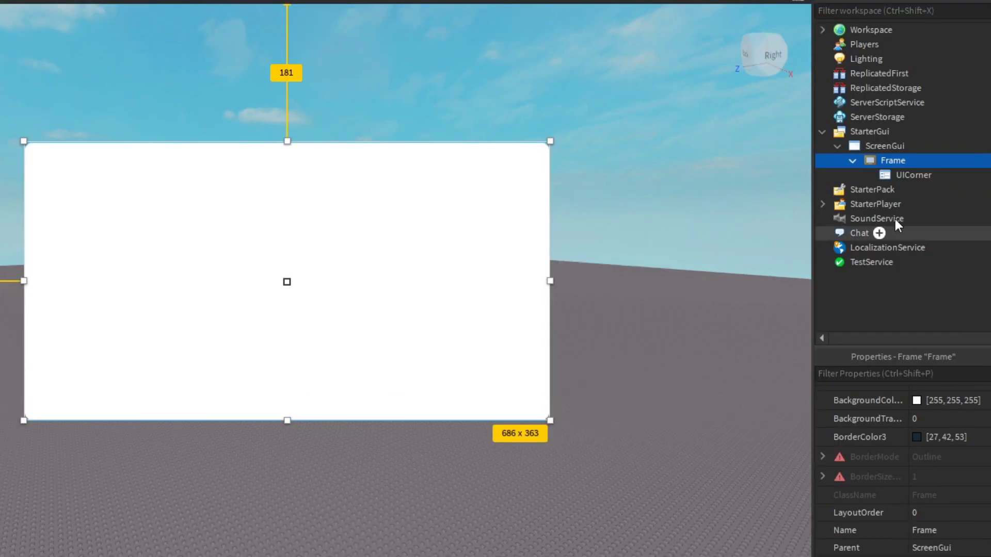
Re-add a UIAspectRatioConstraint to the Frame and start editing its AspectRatio.
right_click(981, 171)
click(880, 458)
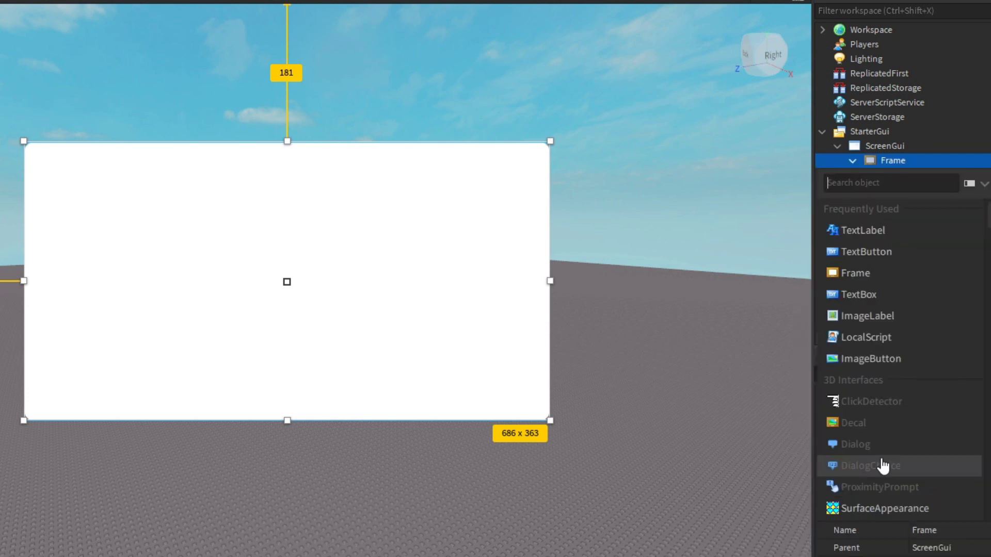
text(ui)
click(854, 208)
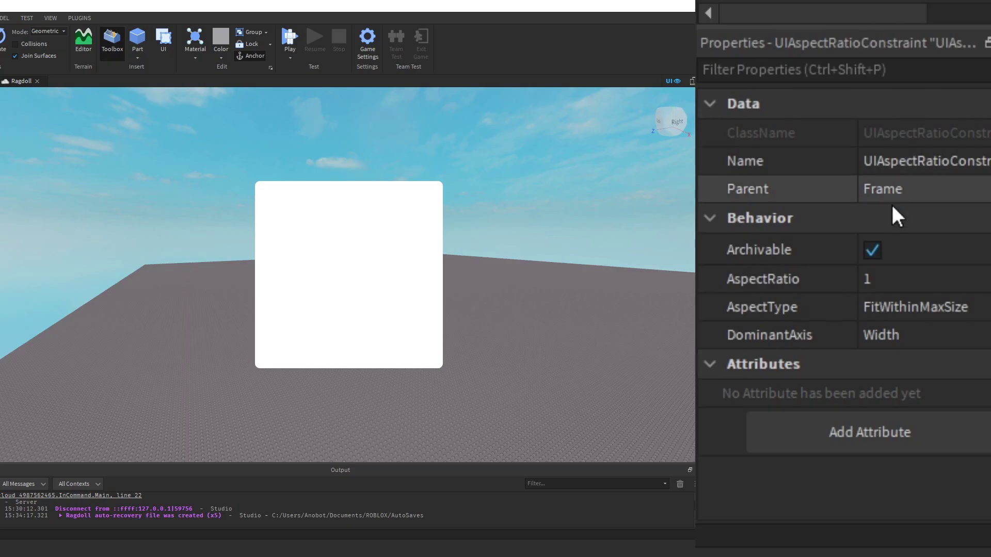
click(878, 273)
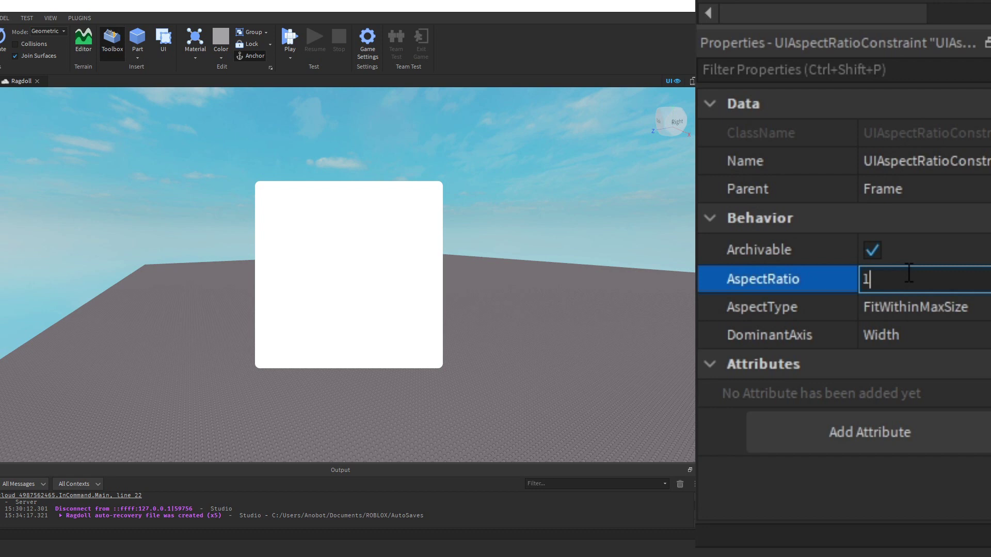
Step the constraint's AspectRatio up through 1.1, 1.2, 1.3 and 1.4.
text(.1)
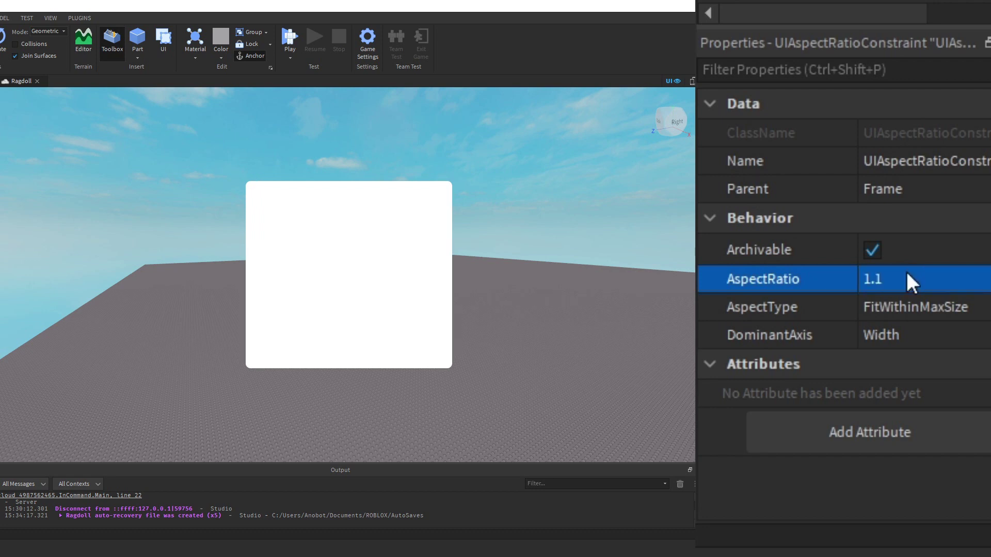
key(shift+Left)
text(2)
key(Return)
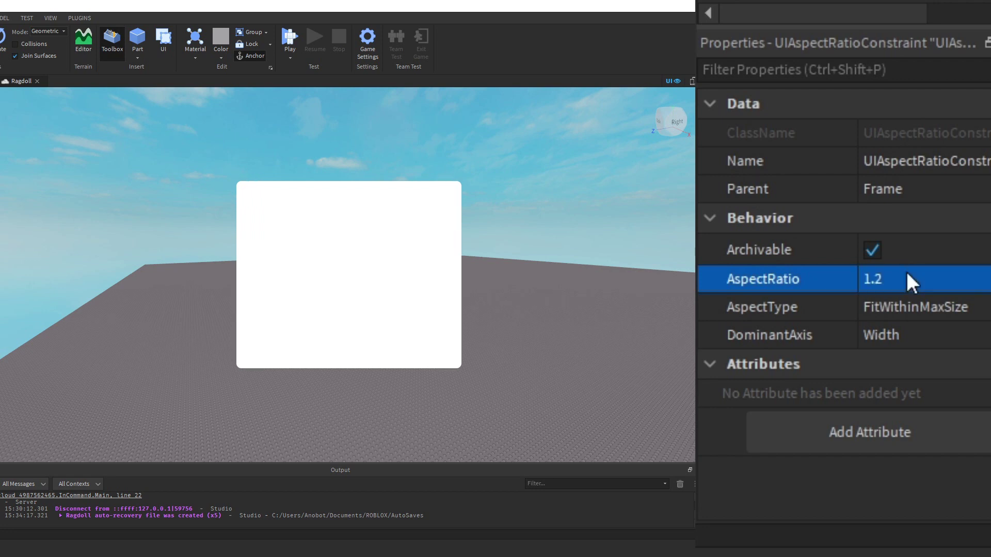
click(907, 273)
key(BackSpace)
text(3)
key(Return)
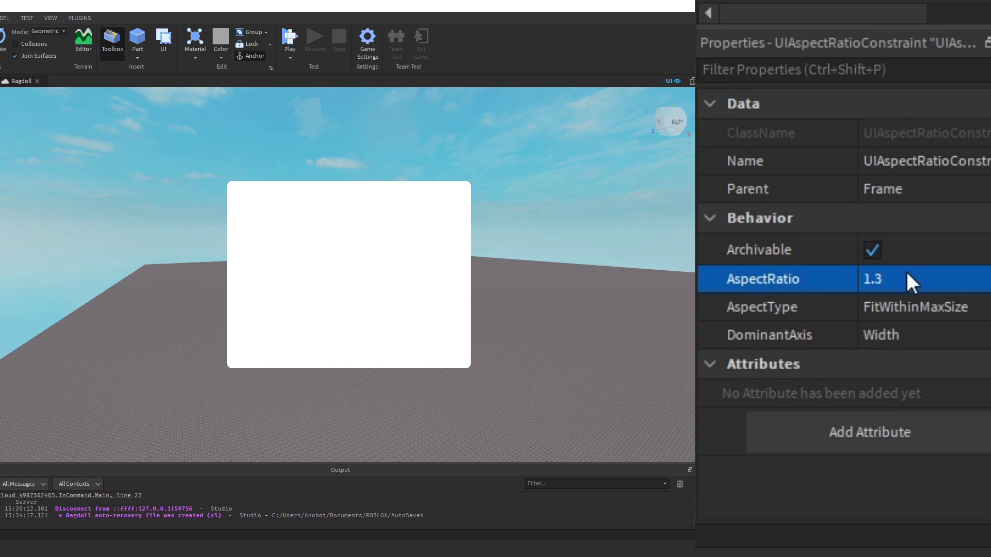
click(906, 274)
key(BackSpace)
text(4)
key(Return)
Try AspectRatio values 2 and 1.9, finishing at 2.
click(905, 271)
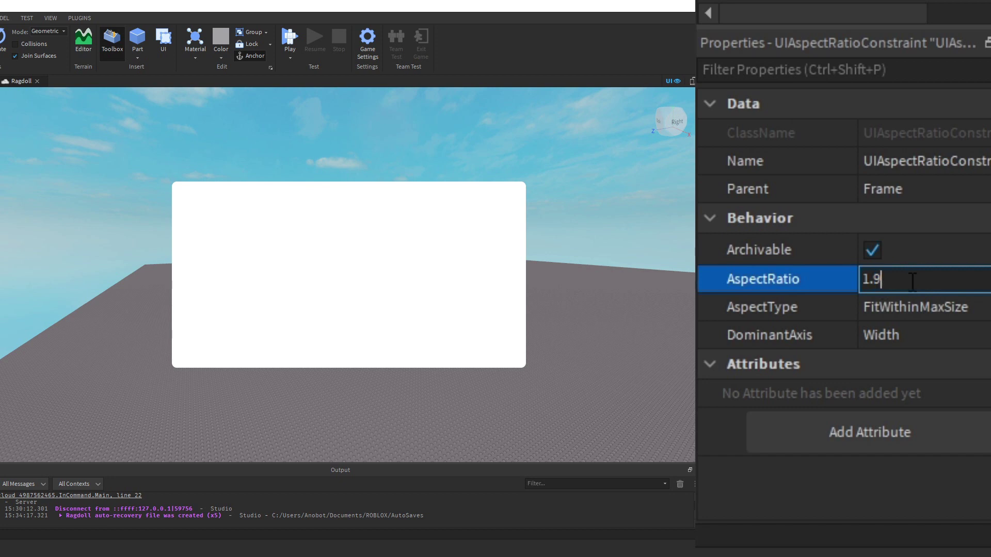
double_click(877, 279)
text(2)
key(Return)
click(914, 271)
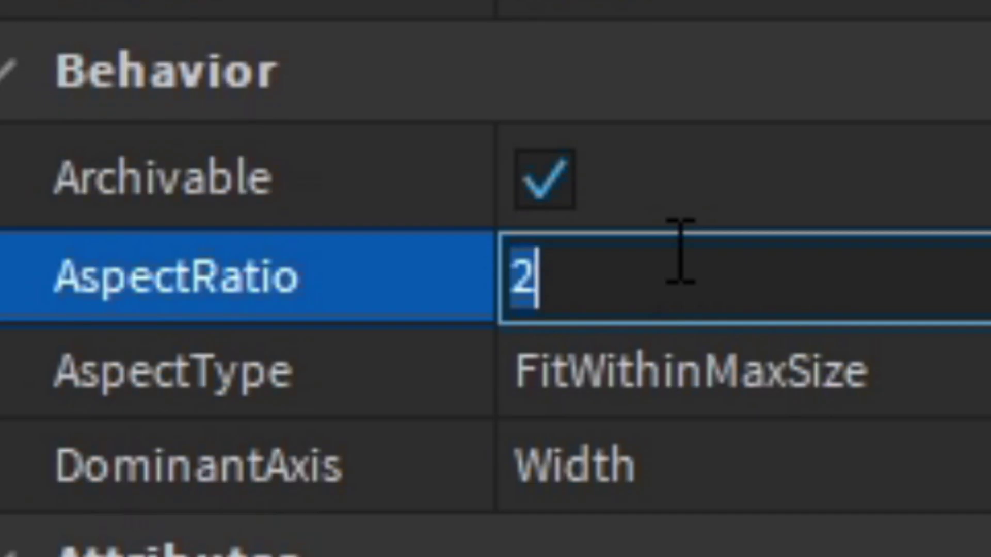
text(1.8)
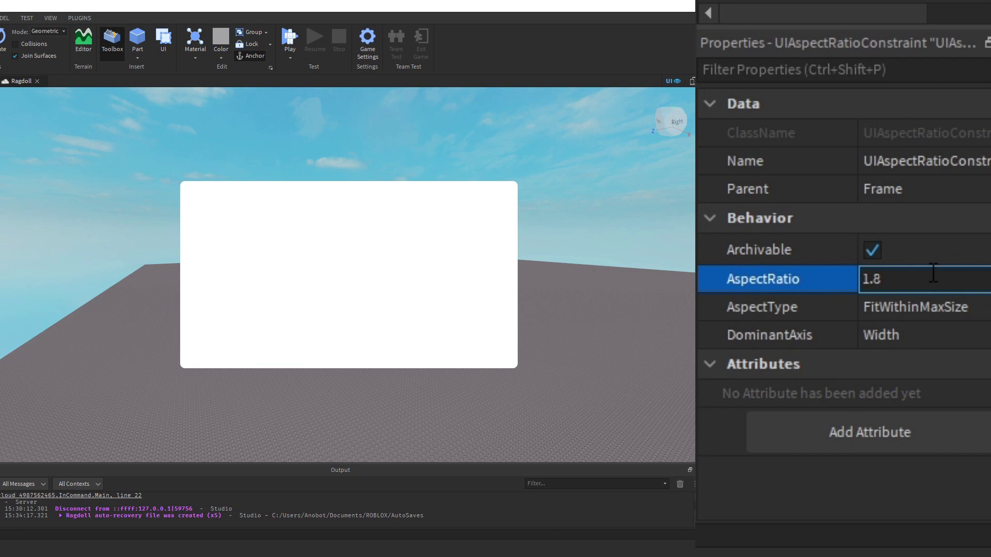
key(BackSpace)
text(9)
key(Return)
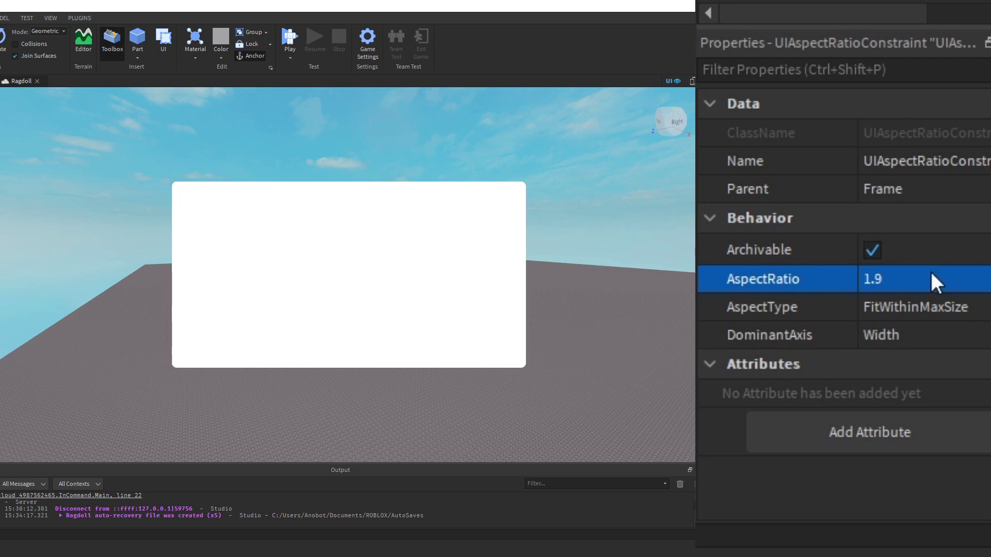
click(931, 274)
text(2)
key(Return)
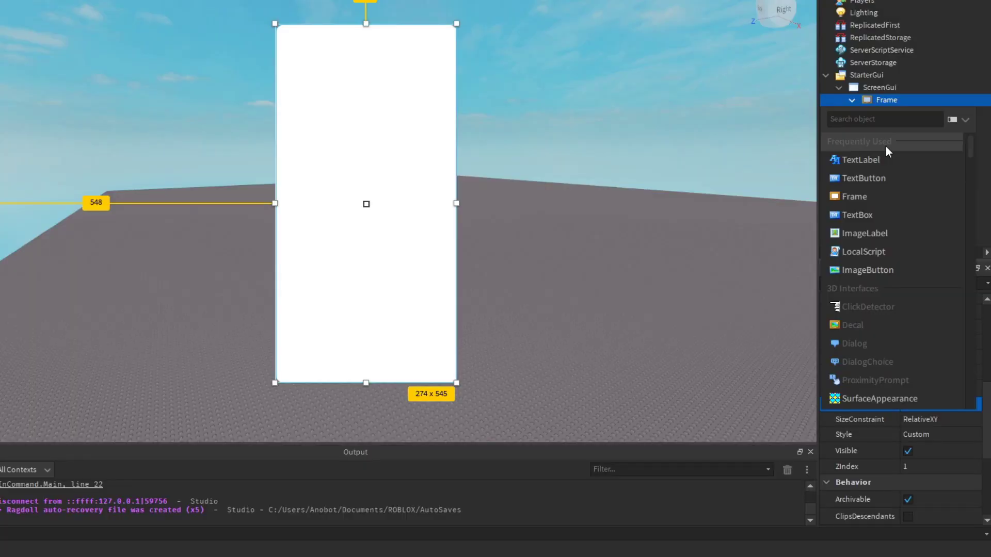
Add a new UIAspectRatioConstraint to the Frame and set its AspectRatio to 2.
text(ui)
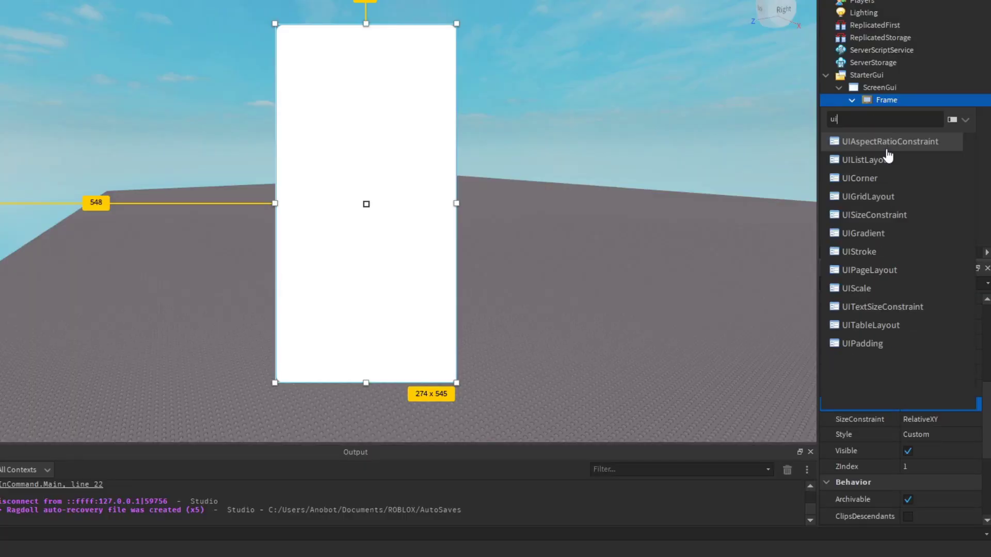
click(906, 144)
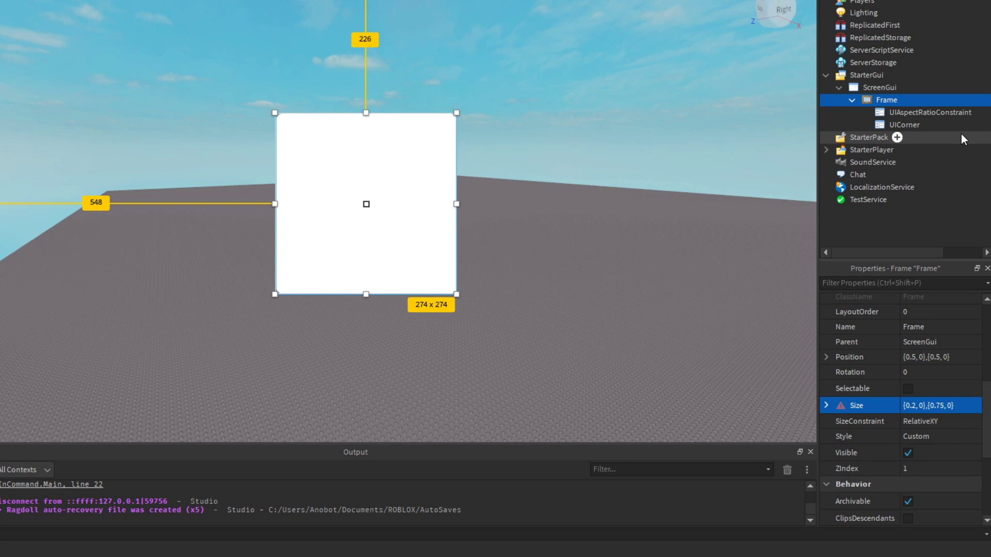
click(929, 112)
click(937, 274)
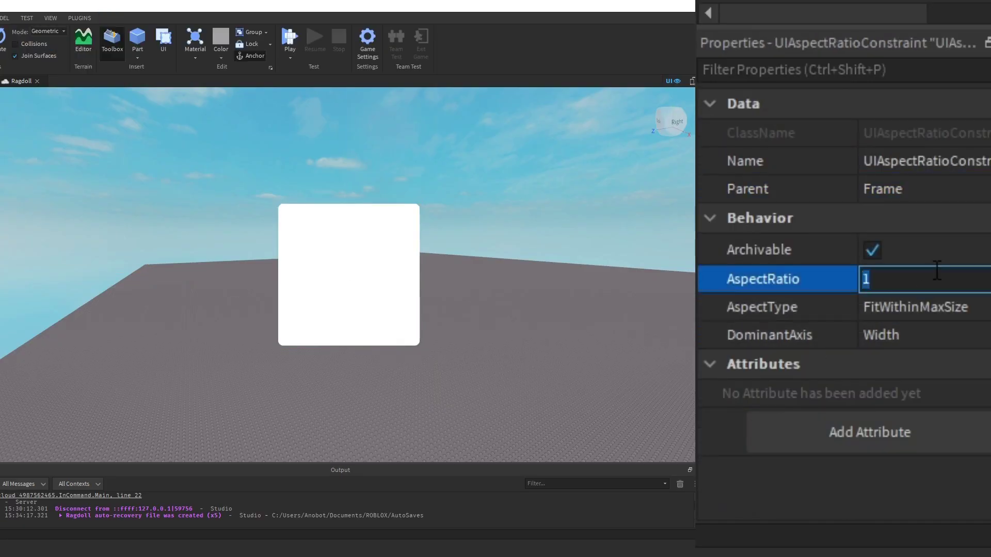
text(2)
key(Return)
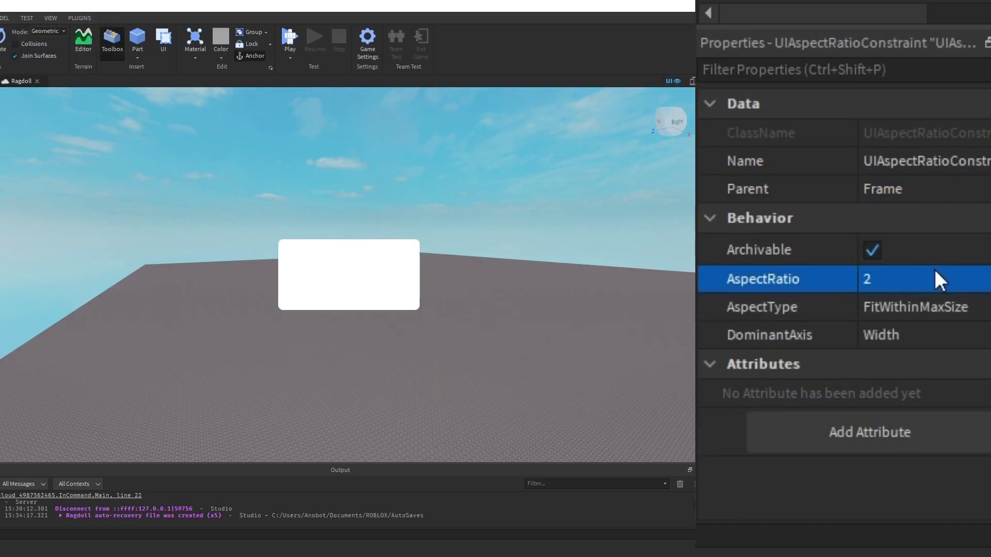
Lower the AspectRatio through 1, 0.9 and 0.8 down to 0.7.
click(935, 273)
text(1)
key(Return)
click(935, 274)
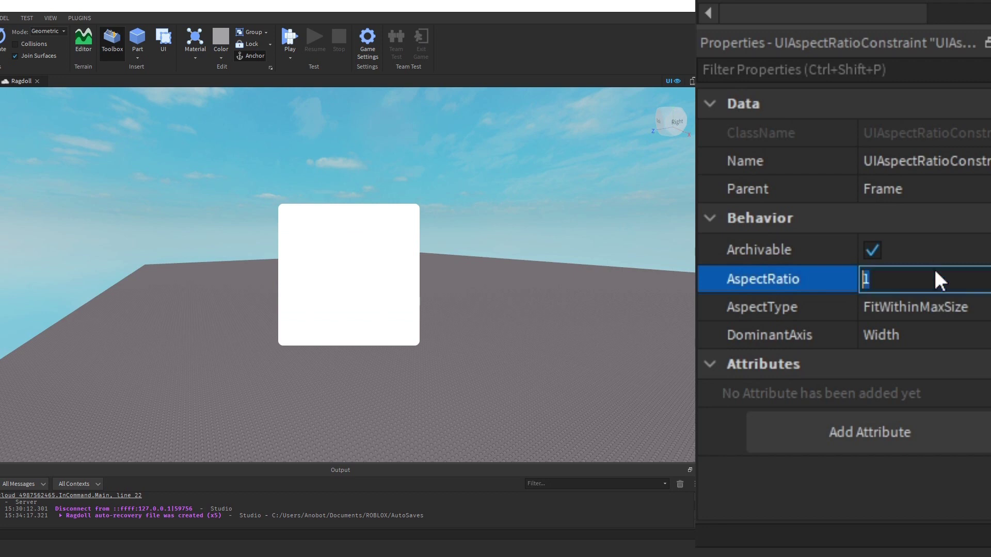
text(0.9)
key(Return)
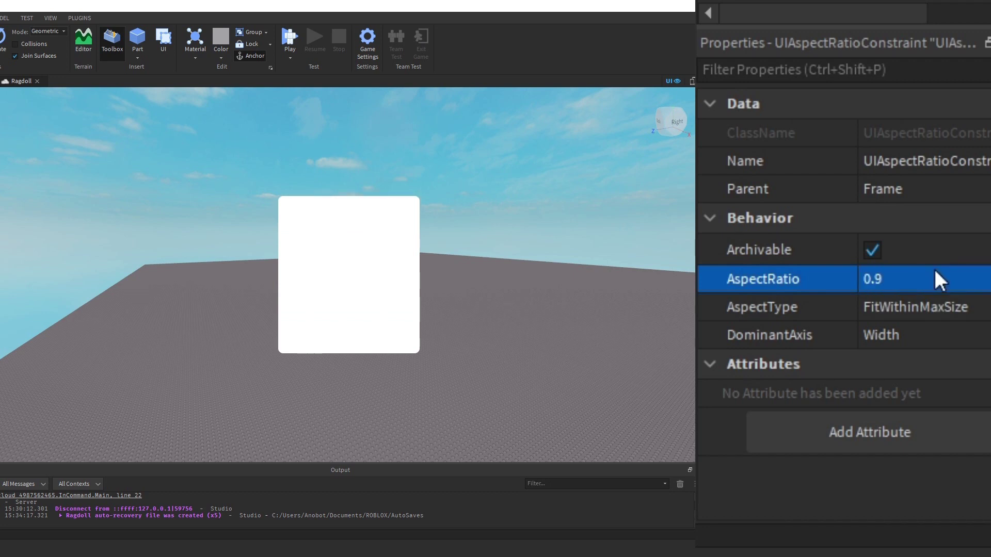
click(933, 267)
text(0.8)
key(Return)
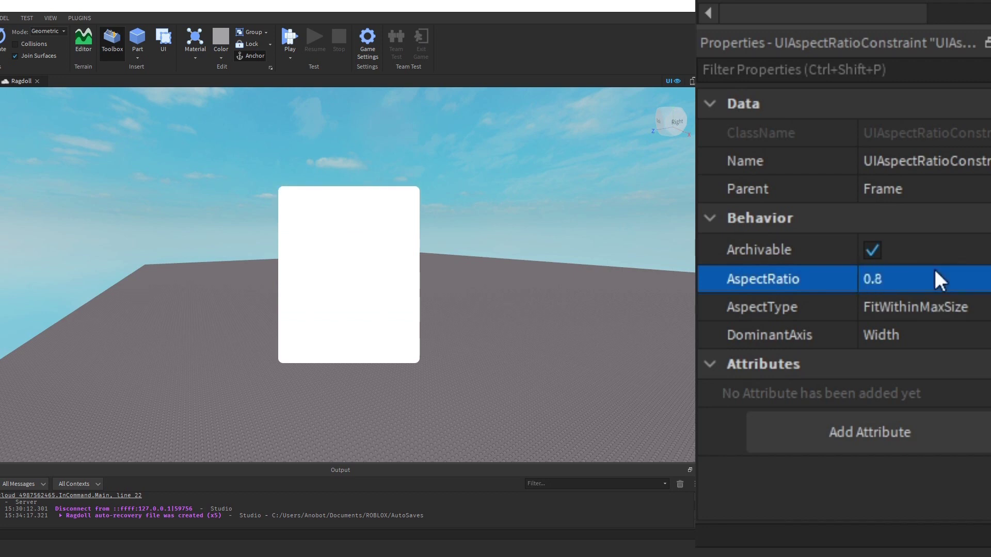
click(933, 267)
text(0.7)
key(Return)
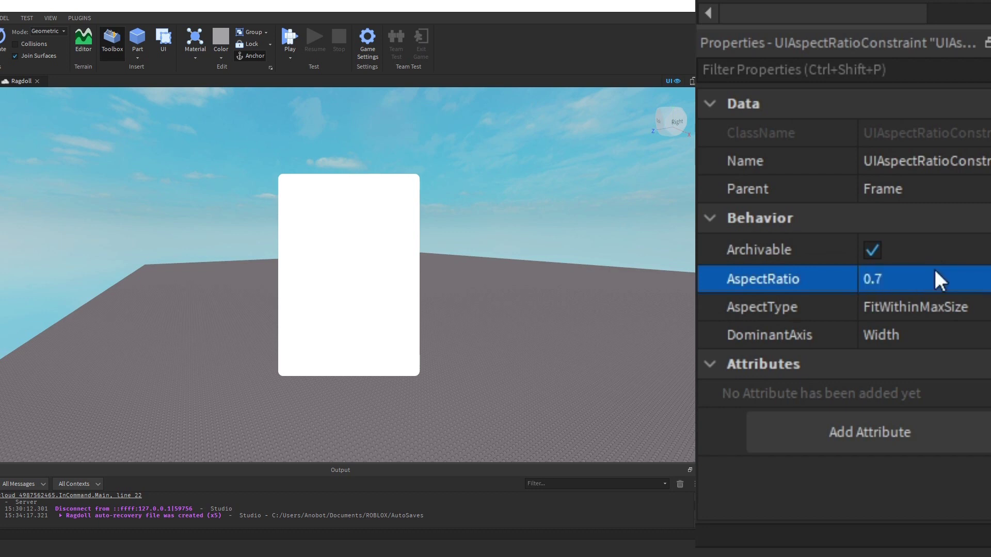
Reduce the AspectRatio further to 0.6, then 0.5.
click(935, 272)
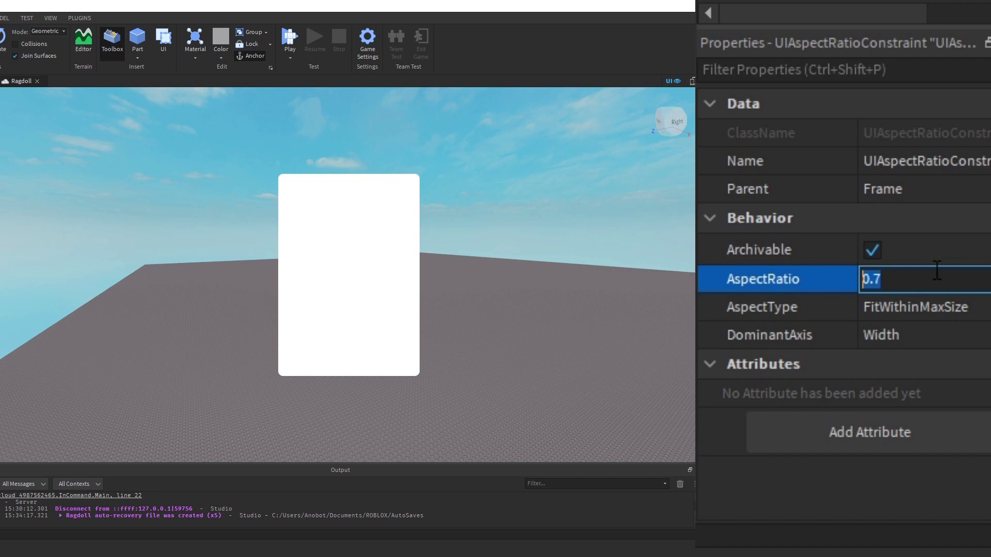
click(955, 274)
key(shift+Left)
text(6)
key(Return)
click(927, 287)
key(shift+Left)
text(5)
key(Return)
Try an AspectRatio of 0.4, then return it to 0.5.
click(925, 286)
key(shift+Left)
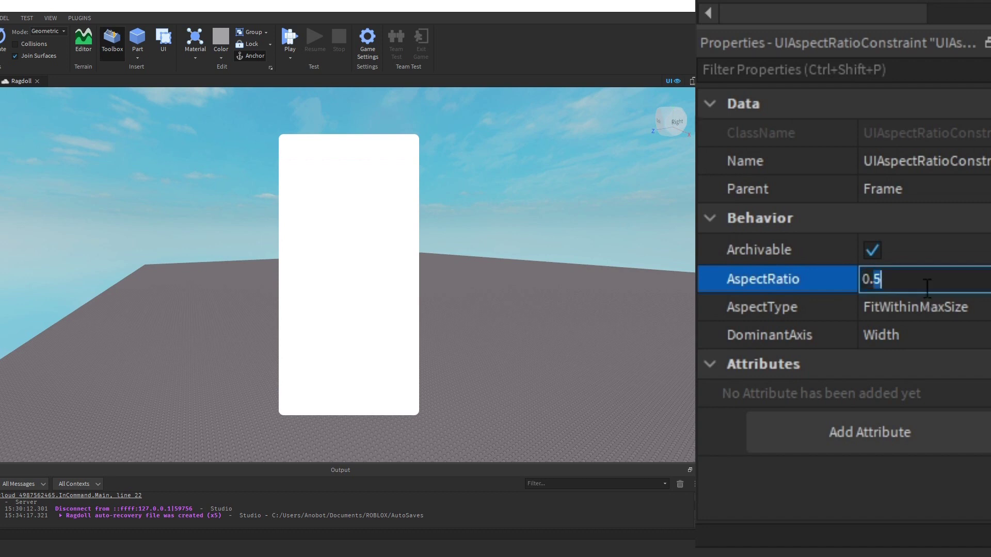
text(4)
key(Return)
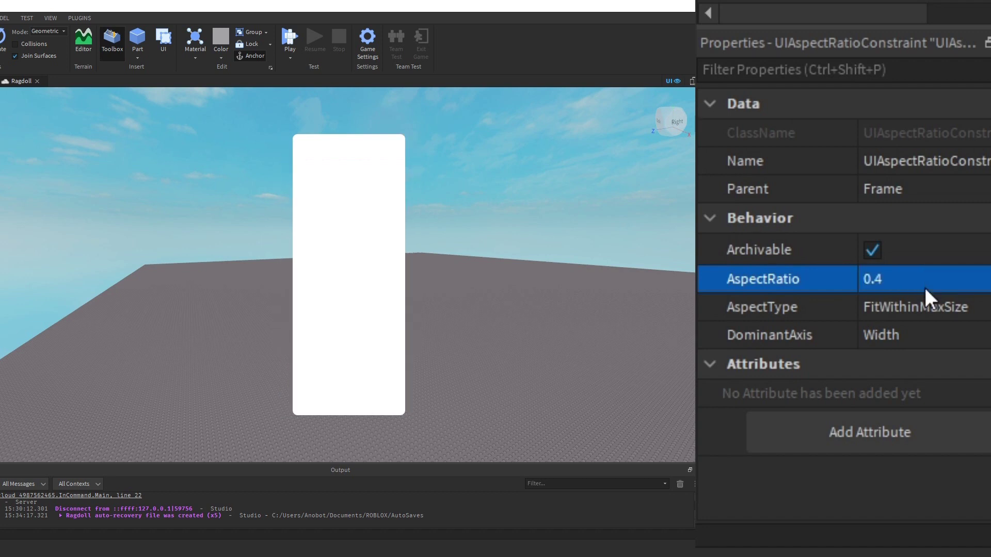
click(924, 286)
key(shift+Left)
text(5)
key(Return)
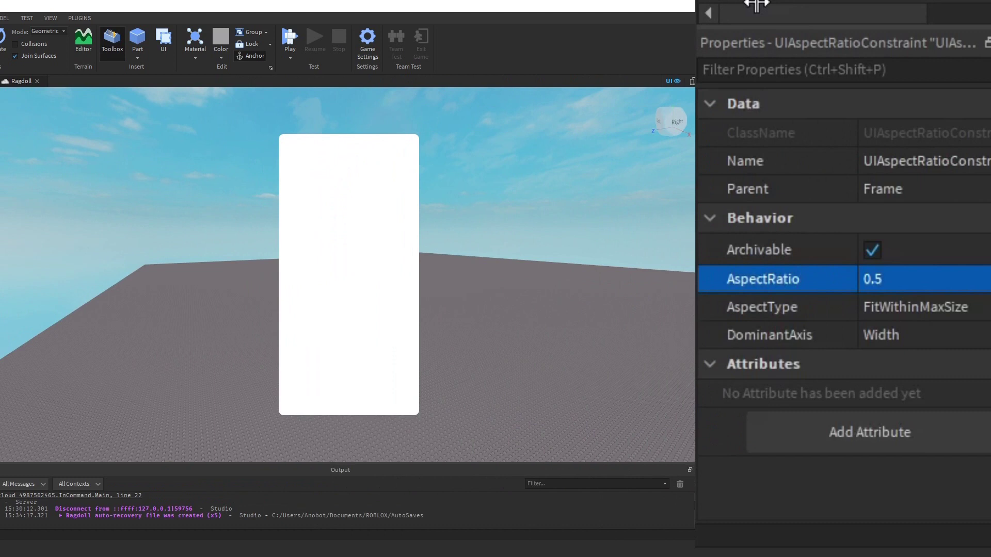
drag(338, 464, 363, 454)
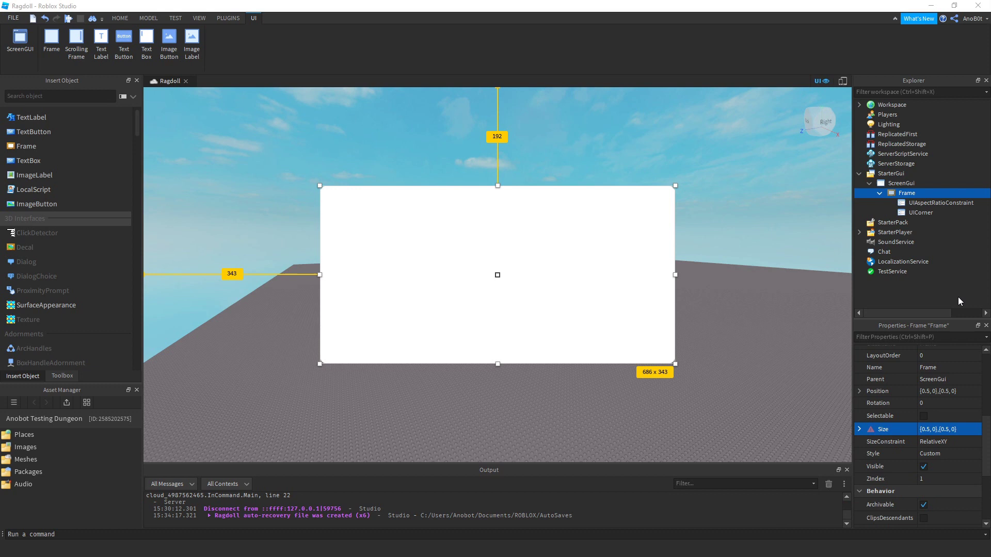
Check the wide 686 x 343 rounded white frame in the viewport.
mouse_move(907, 197)
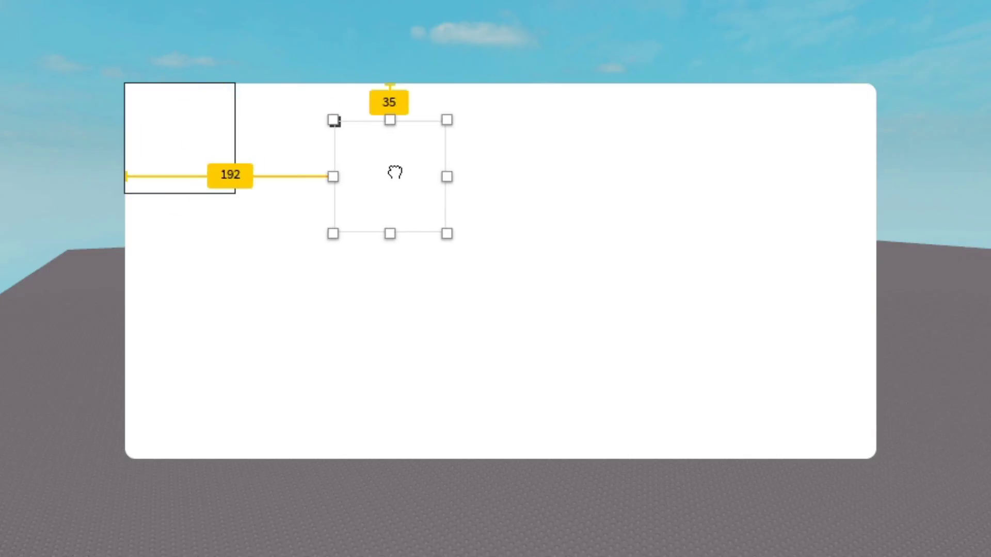
drag(394, 170, 470, 195)
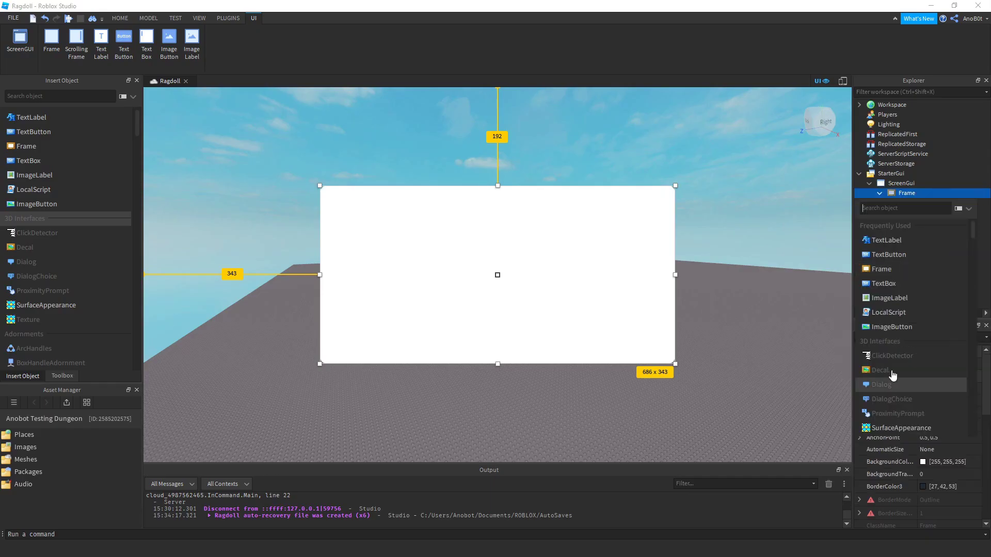
Search 'ui' in Insert Object to add a UIGridLayout to the Frame.
text(ui)
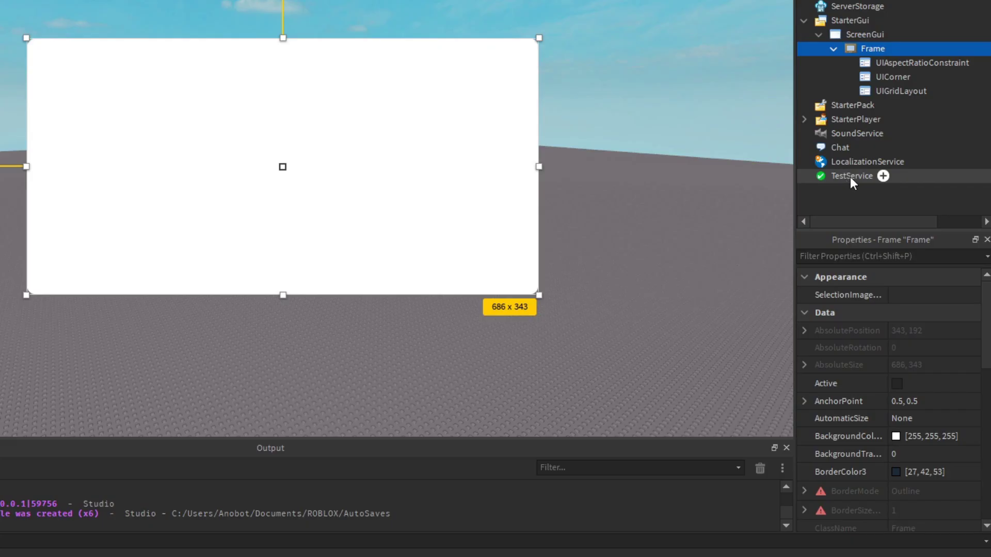
Insert a child Frame into the white Frame and select it.
right_click(867, 50)
click(878, 344)
text(fr)
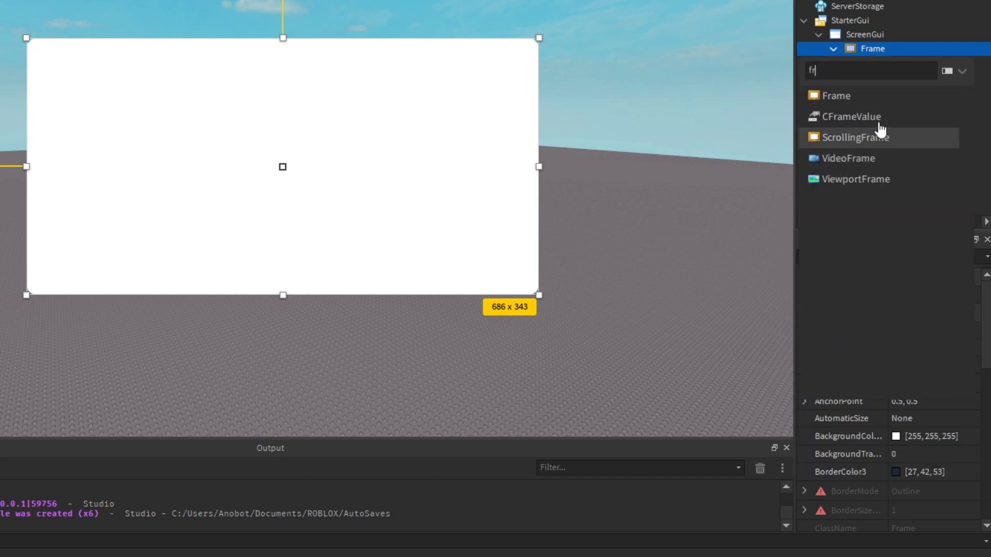
click(872, 96)
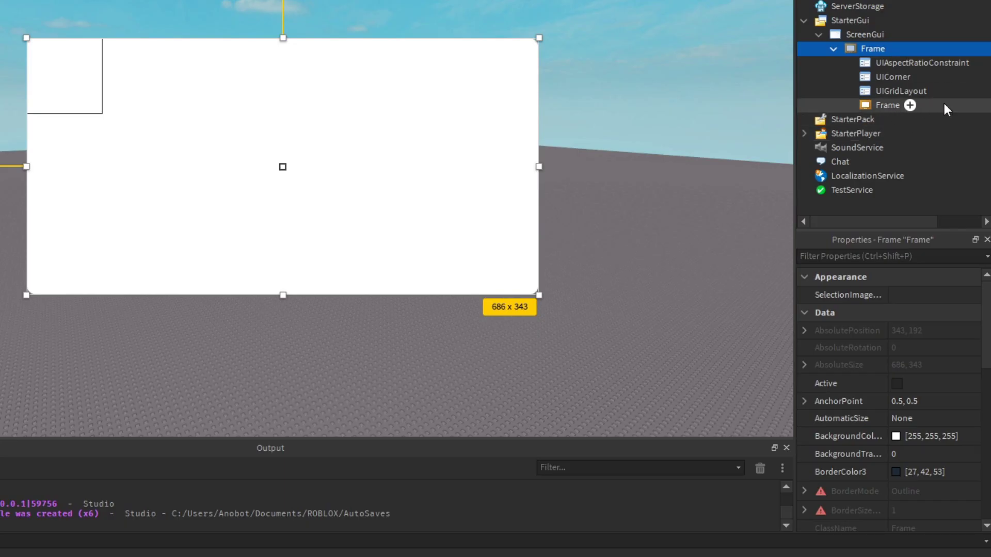
click(943, 105)
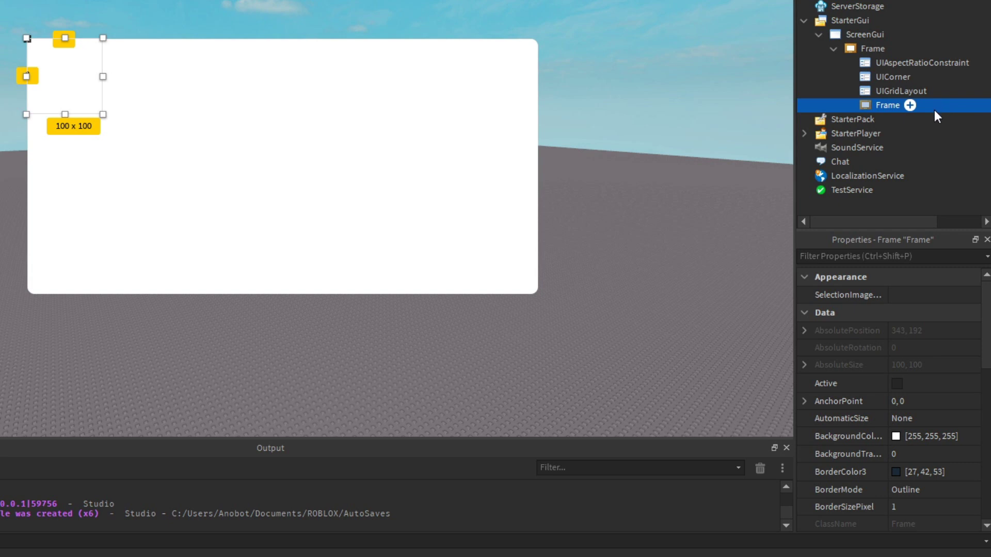
Duplicate the child square with Ctrl+D until fifteen fill the grid.
key(ctrl+d)
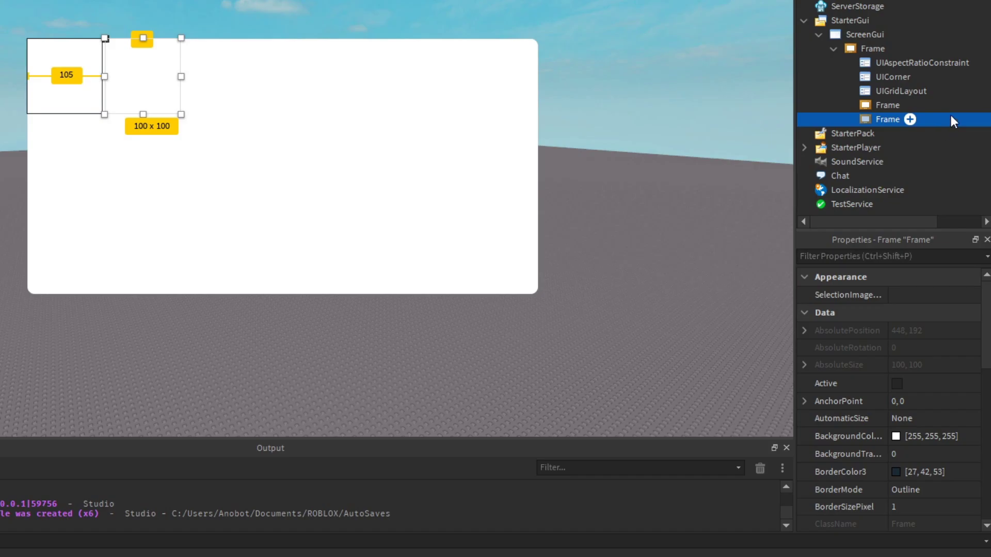
key(ctrl+d)
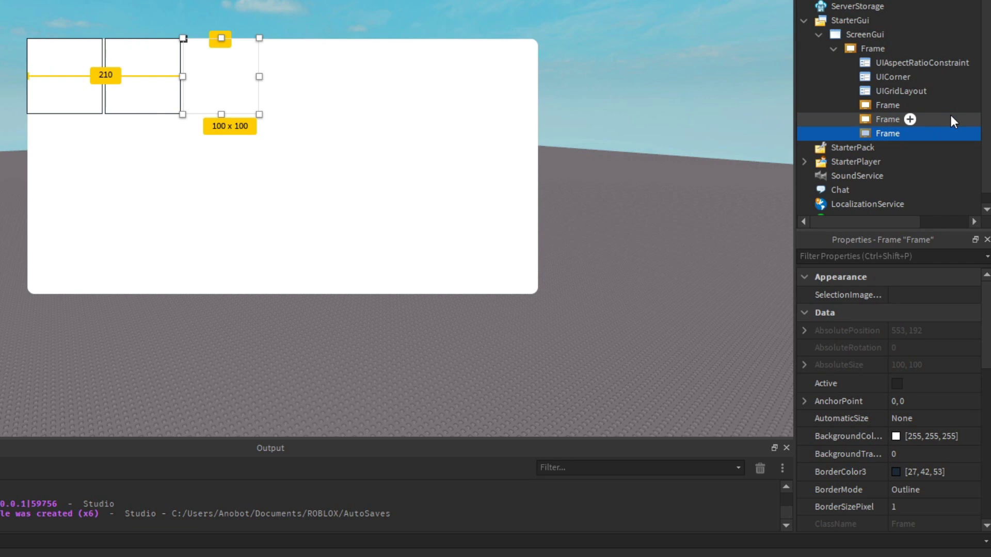
key(ctrl+d)
key(ctrl+d)
key(ctrl+d)
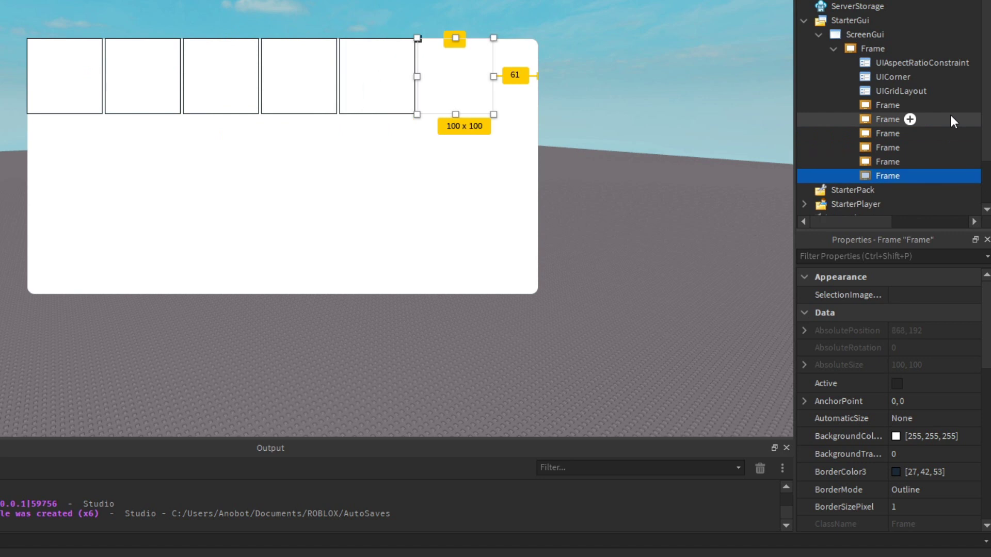
key(ctrl+d)
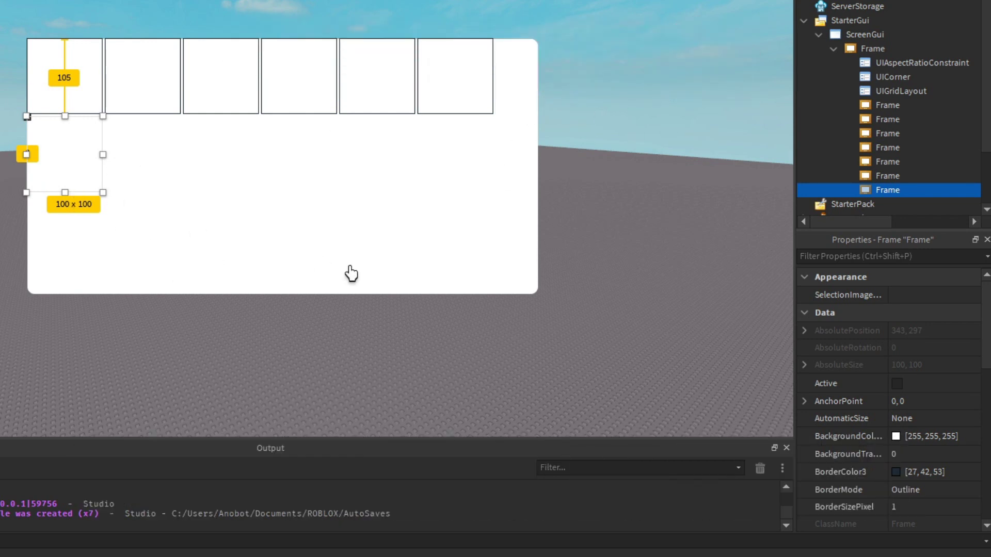
key(ctrl+d)
key(ctrl+d)
key(ctrl+d)
key(ctrl+d)
key(ctrl+d)
key(ctrl+d)
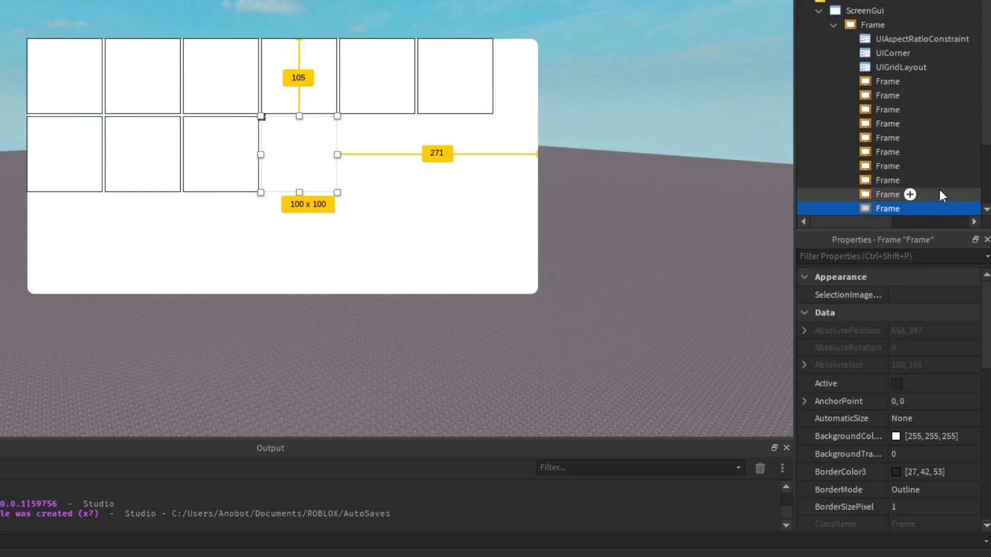
key(ctrl+d)
key(ctrl+d)
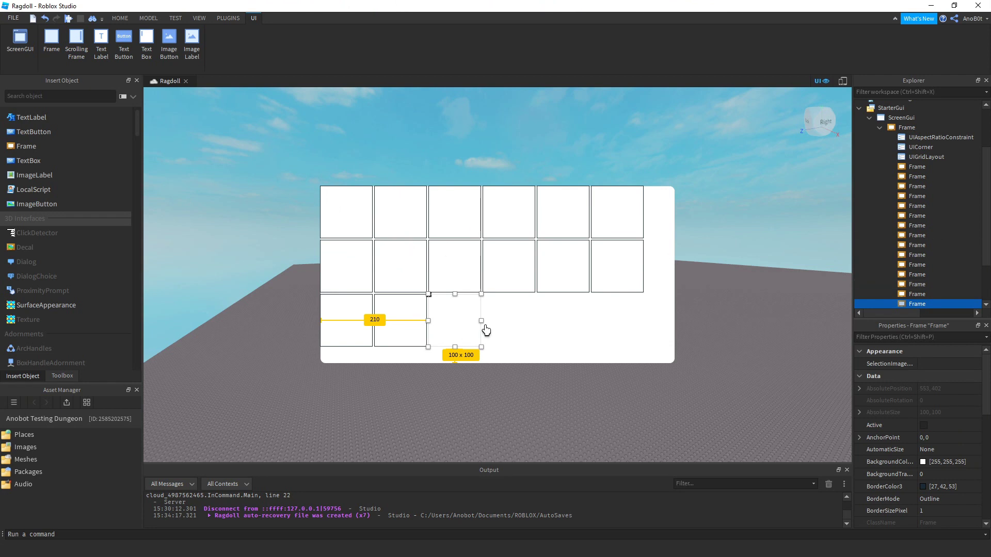
drag(921, 161, 924, 116)
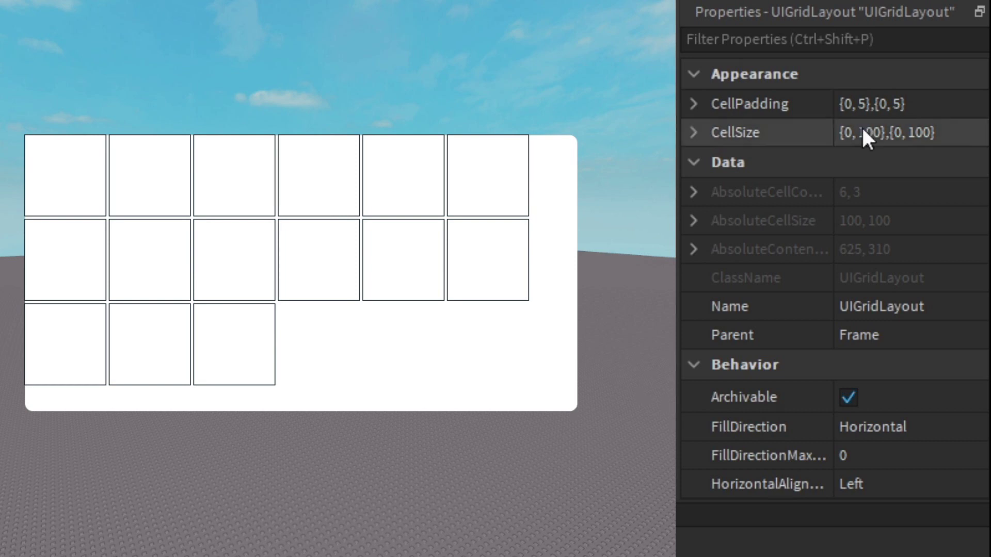
Set the UIGridLayout CellPadding to {0,10},{0,10}.
click(862, 103)
text(10)
key(Right)
key(Right)
key(Right)
key(Right)
key(Right)
key(Right)
key(Right)
key(BackSpace)
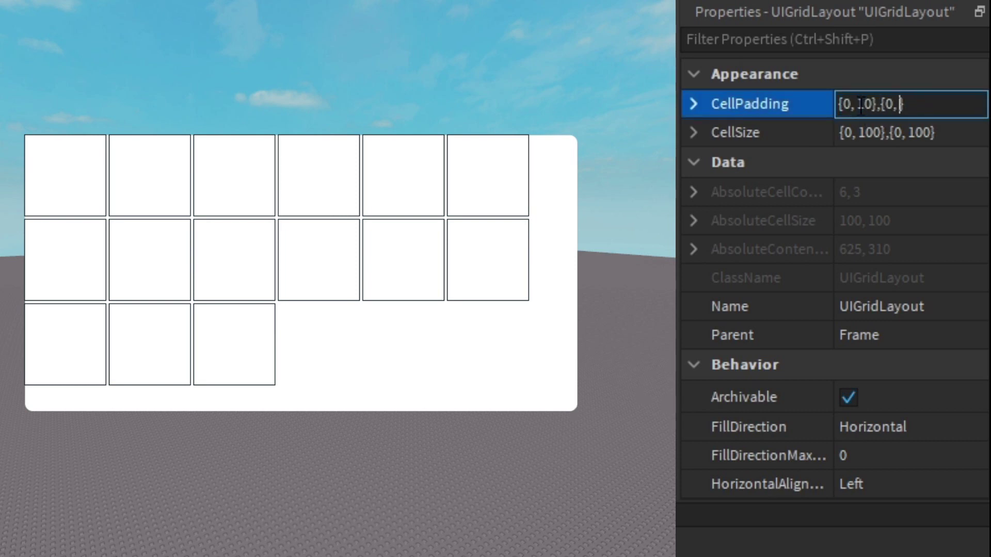
text(10)
key(Return)
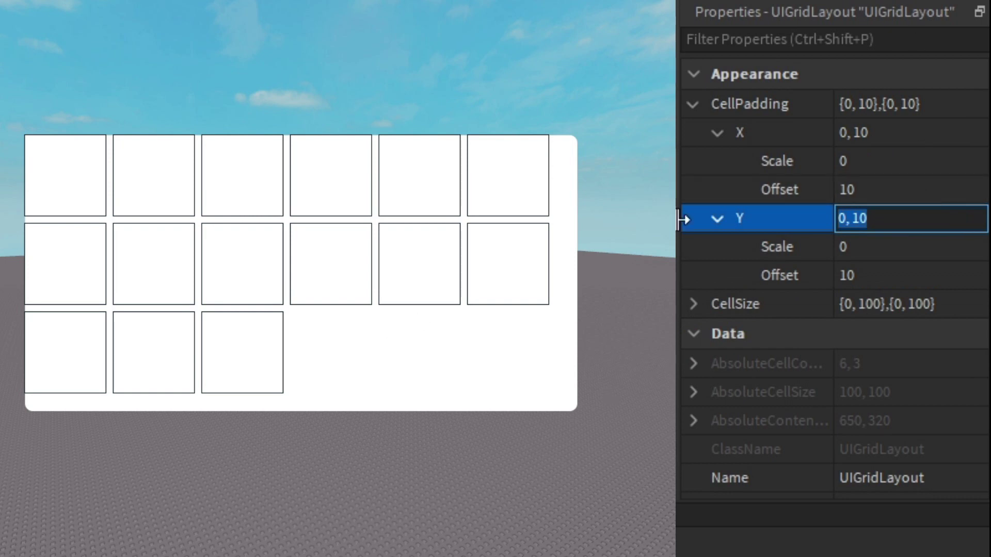
Set the UIGridLayout CellSize to {0.1,0},{0.2,0}.
click(865, 309)
double_click(867, 305)
text(0)
text(.1)
key(Right)
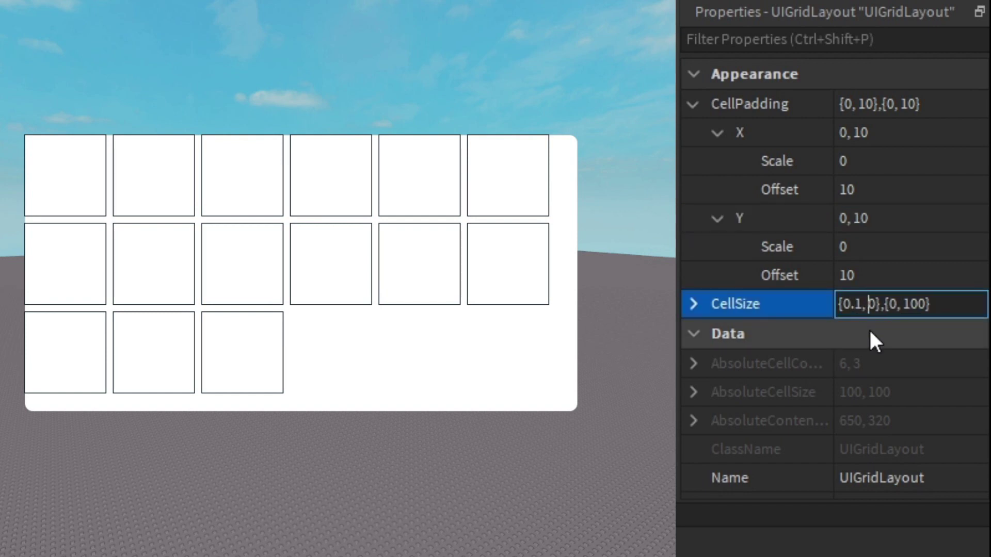
key(Right)
text(.2)
key(Right)
key(Right)
key(Right)
key(Right)
key(BackSpace)
key(BackSpace)
key(Return)
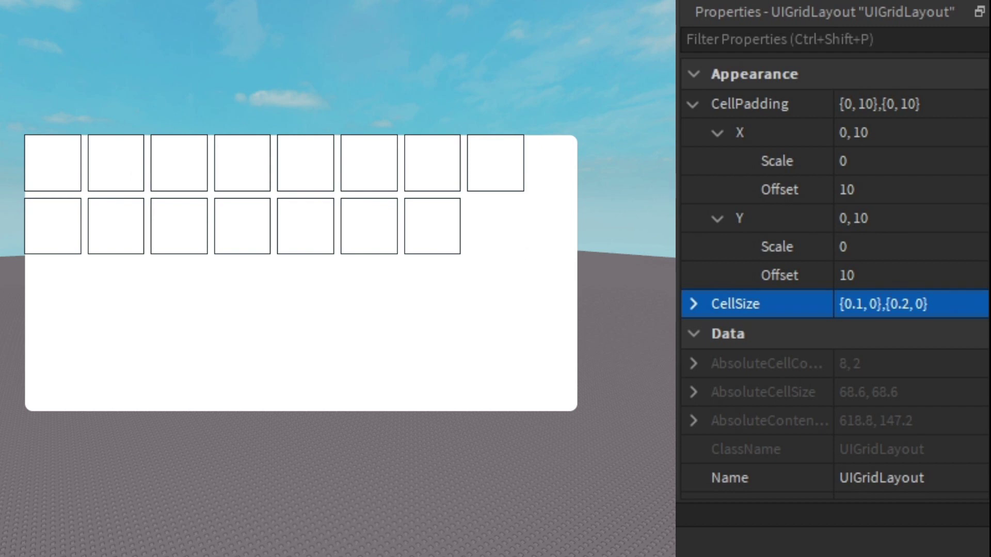
scroll(774, 310, down, 5)
click(748, 255)
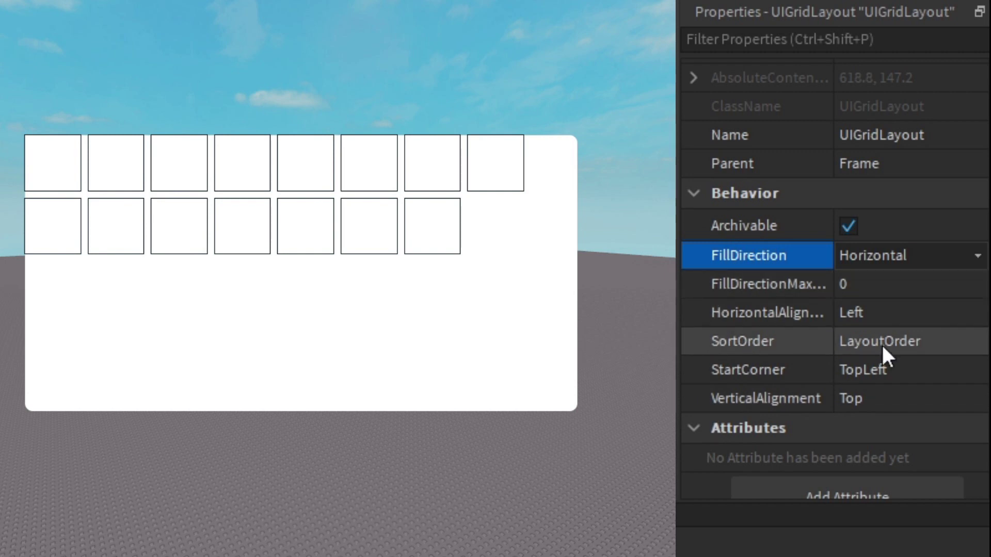
Set the grid's HorizontalAlignment to Center (after trying Right) and VerticalAlignment to Bottom.
click(902, 313)
click(902, 314)
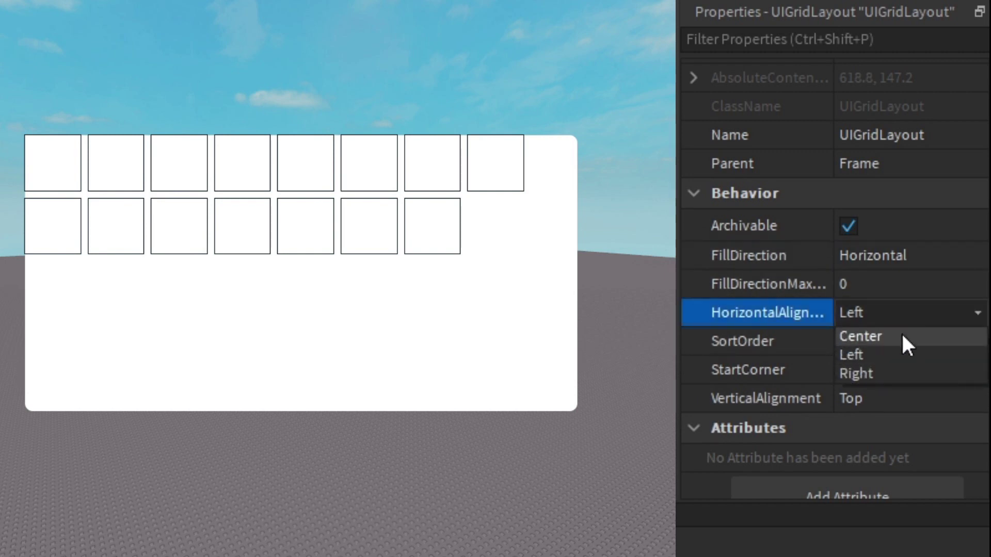
click(902, 374)
click(928, 314)
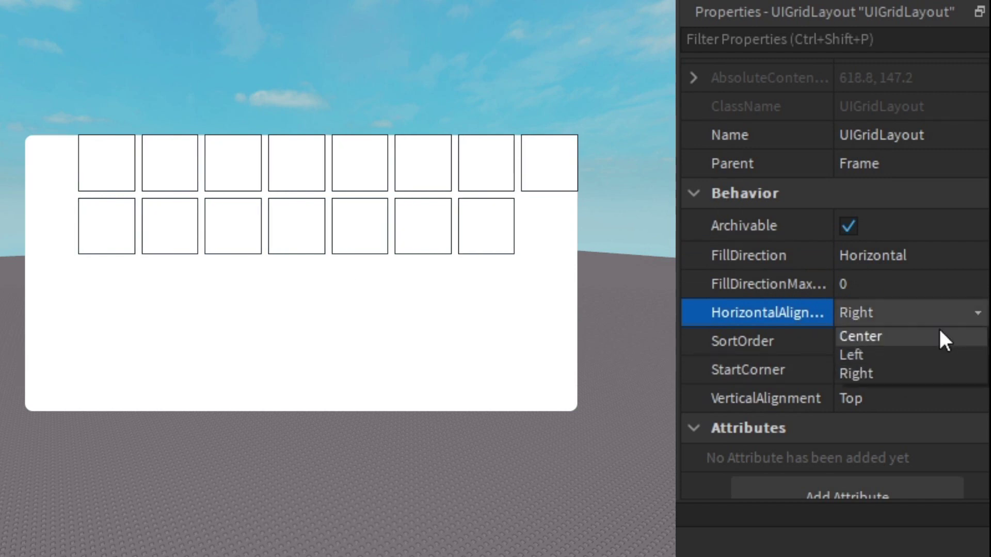
click(921, 340)
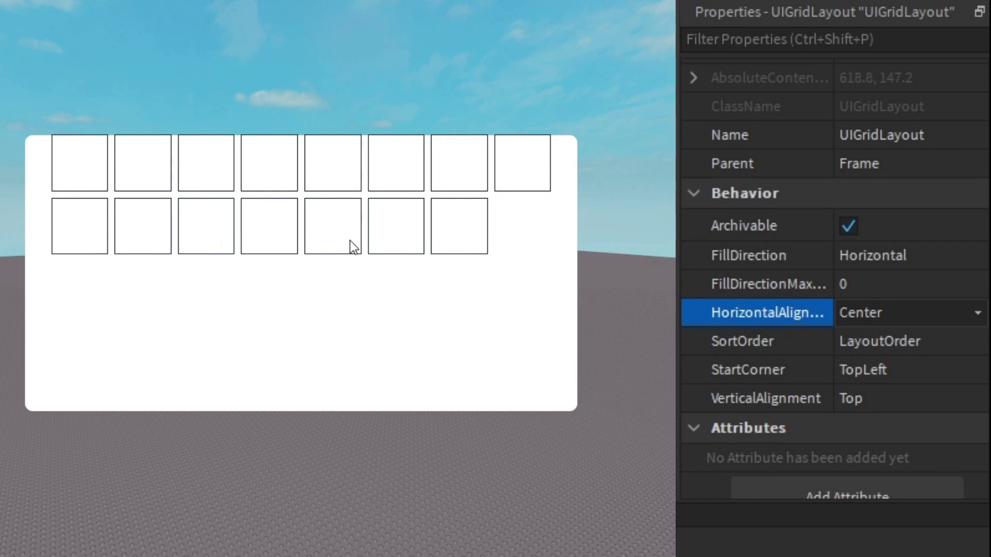
click(879, 397)
click(912, 425)
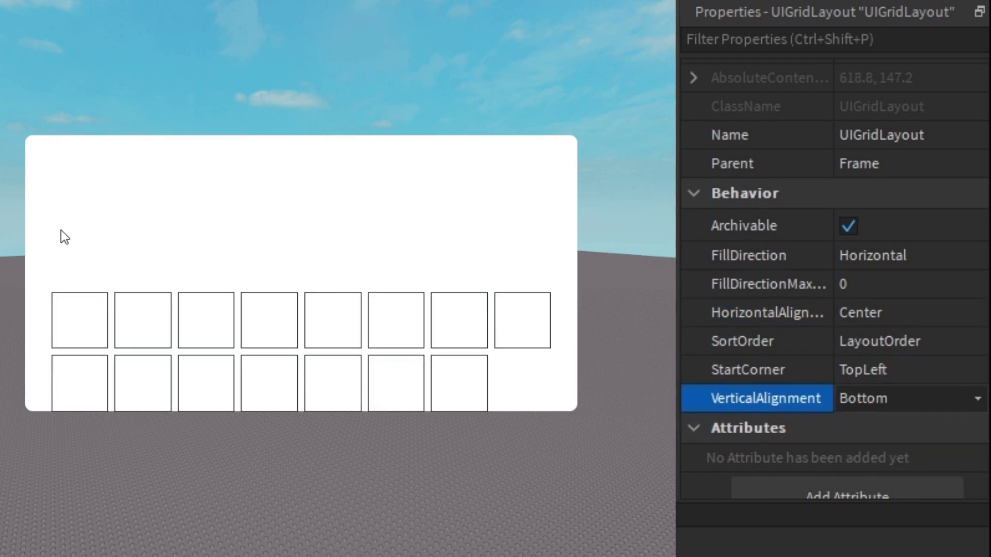
click(882, 361)
click(902, 398)
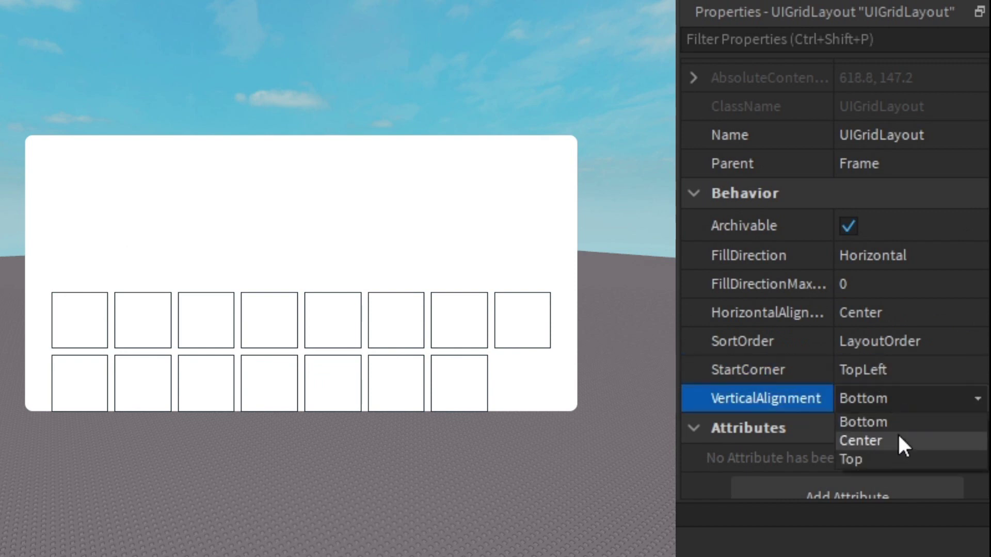